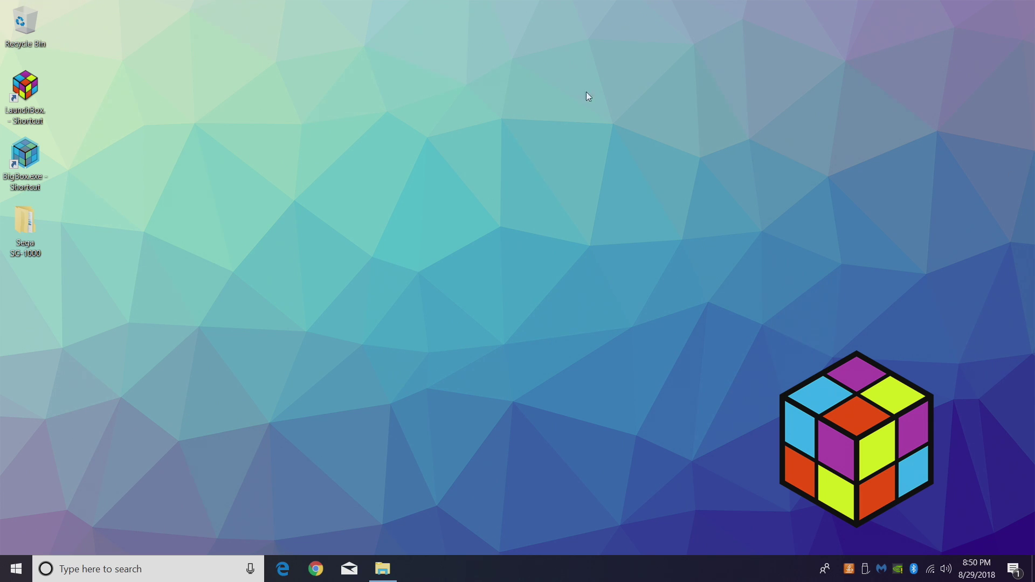
- Look through the game archives in the desktop's Sega SG-1000 folder and close it
{"action": "double_click", "coordinate": [31, 247]}
{"action": "scroll", "coordinate": [515, 169], "scroll_direction": "up", "scroll_amount": 20}
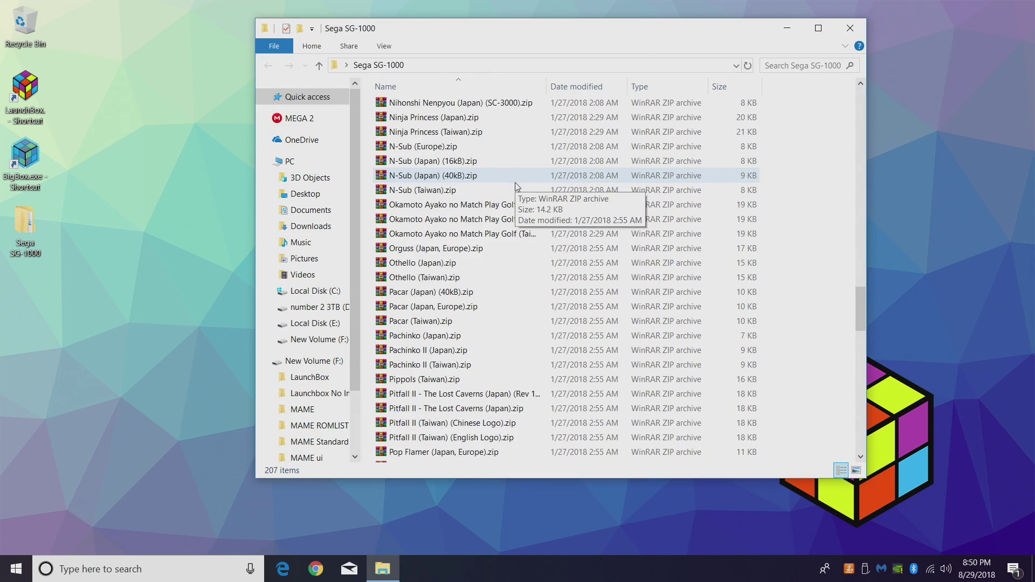
{"action": "left_click_drag", "start_coordinate": [859, 247], "coordinate": [891, 89]}
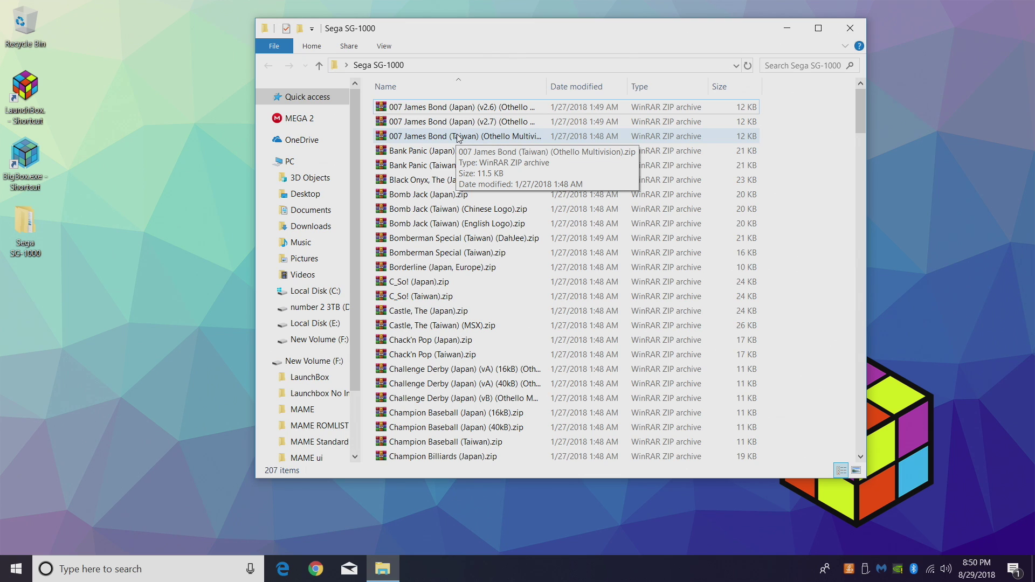
{"action": "scroll", "coordinate": [430, 301], "scroll_direction": "down", "scroll_amount": 8}
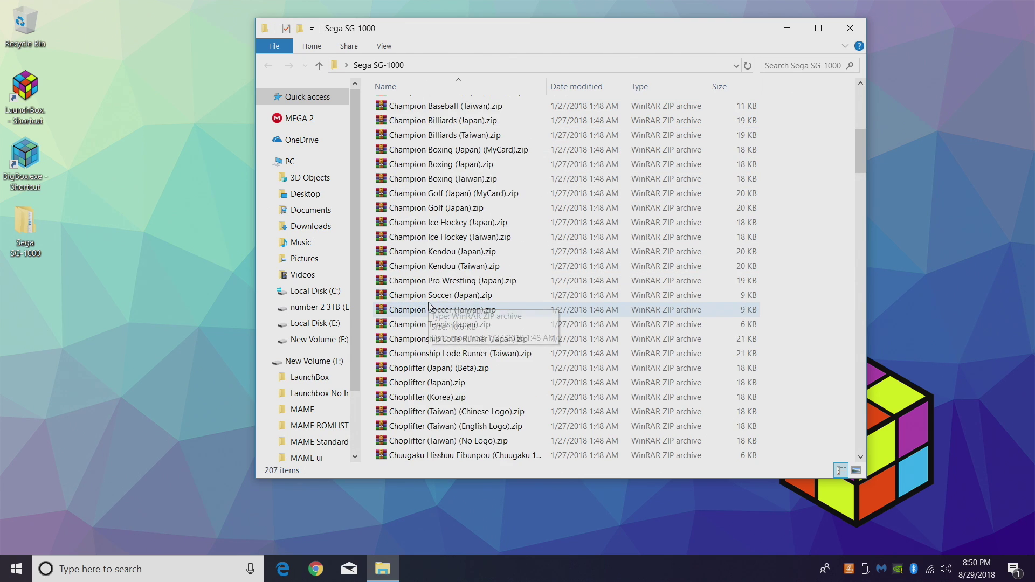
{"action": "scroll", "coordinate": [430, 305], "scroll_direction": "down", "scroll_amount": 9}
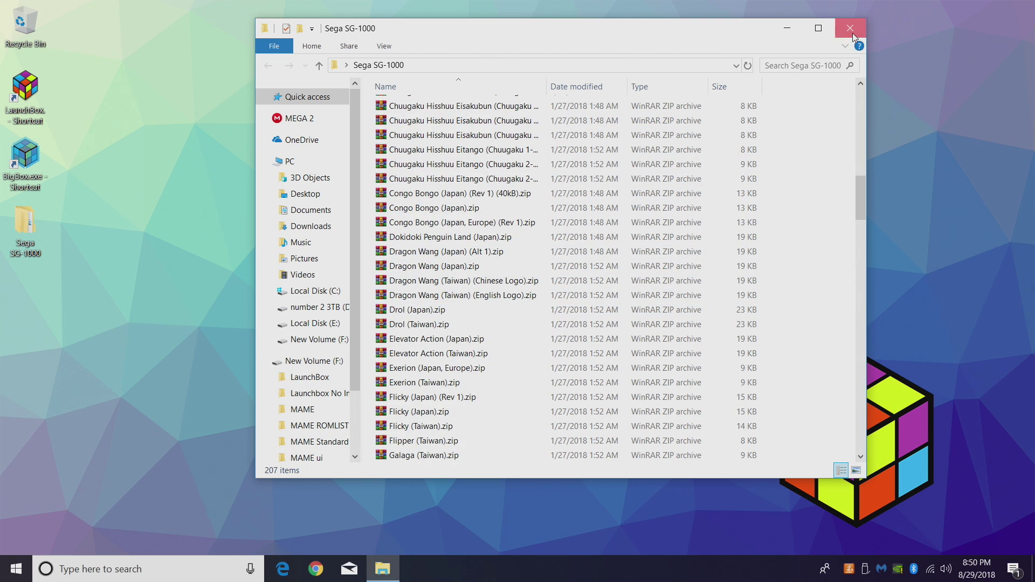
{"action": "left_click", "coordinate": [851, 29]}
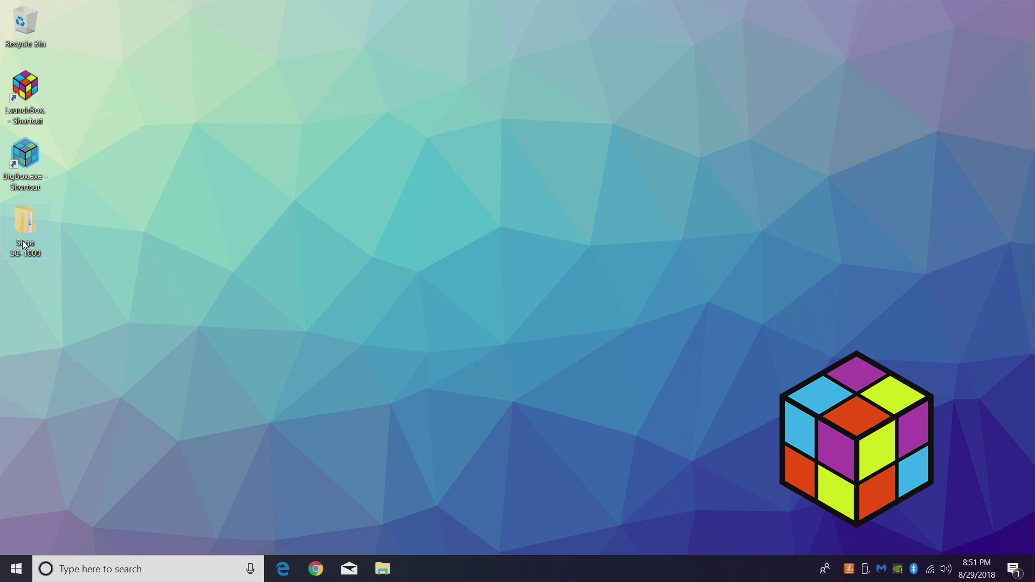
- Copy the Sega SG-1000 folder from the desktop into LaunchBox\Games on the number 2 3TB (D:) drive
{"action": "left_click", "coordinate": [385, 574]}
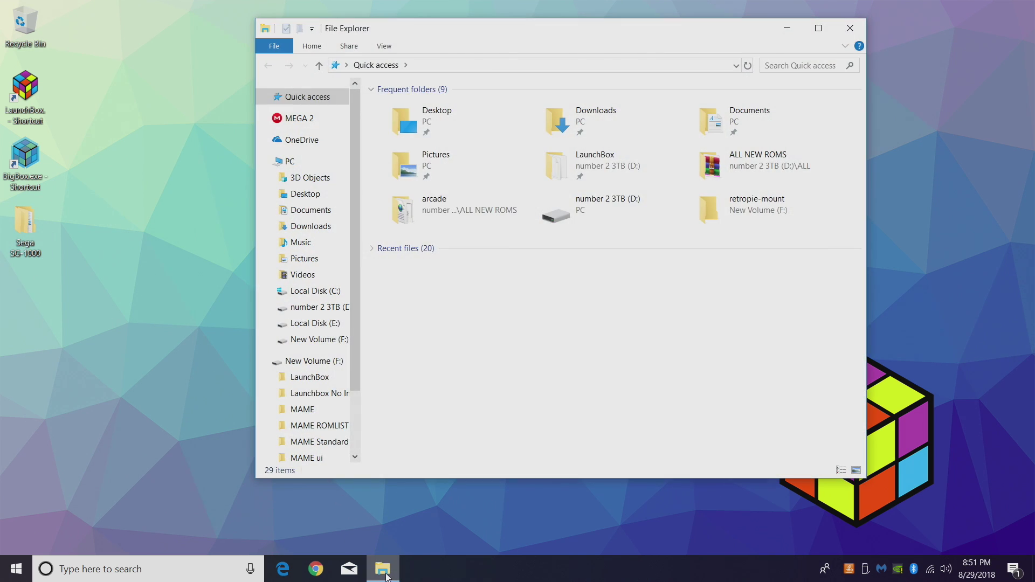
{"action": "left_click", "coordinate": [343, 307]}
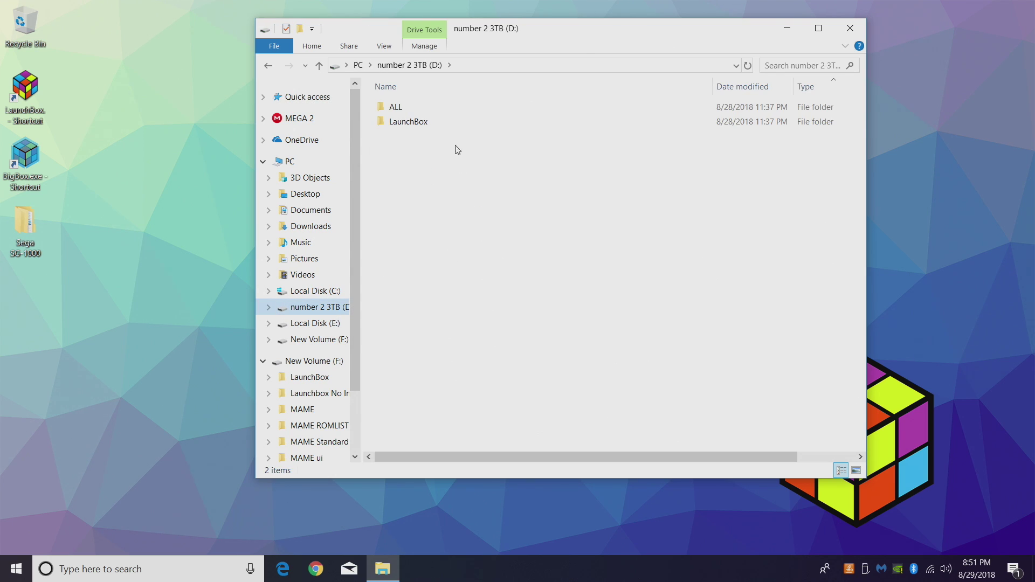
{"action": "double_click", "coordinate": [425, 124]}
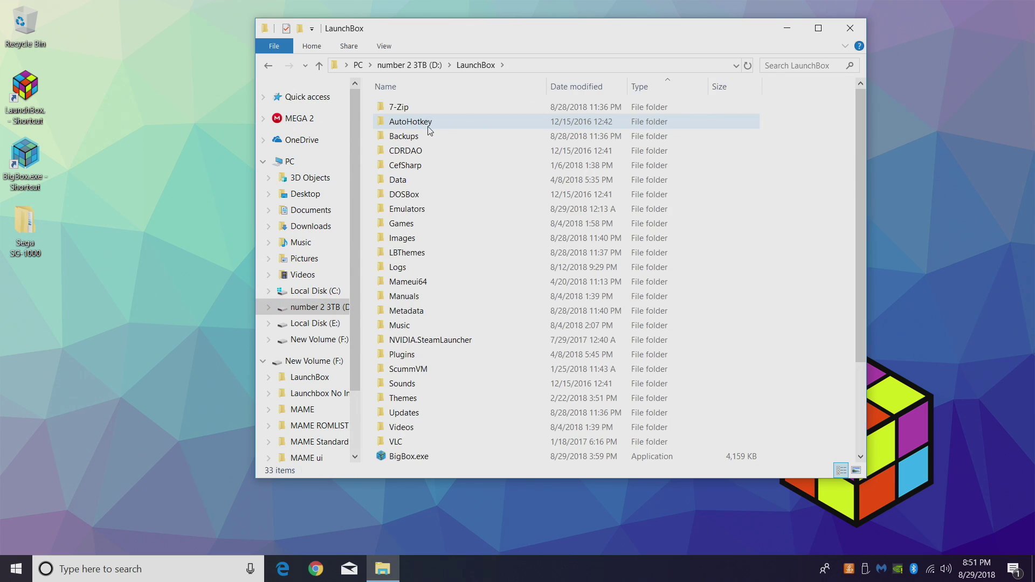
{"action": "double_click", "coordinate": [405, 225]}
{"action": "left_click_drag", "start_coordinate": [31, 230], "coordinate": [372, 240]}
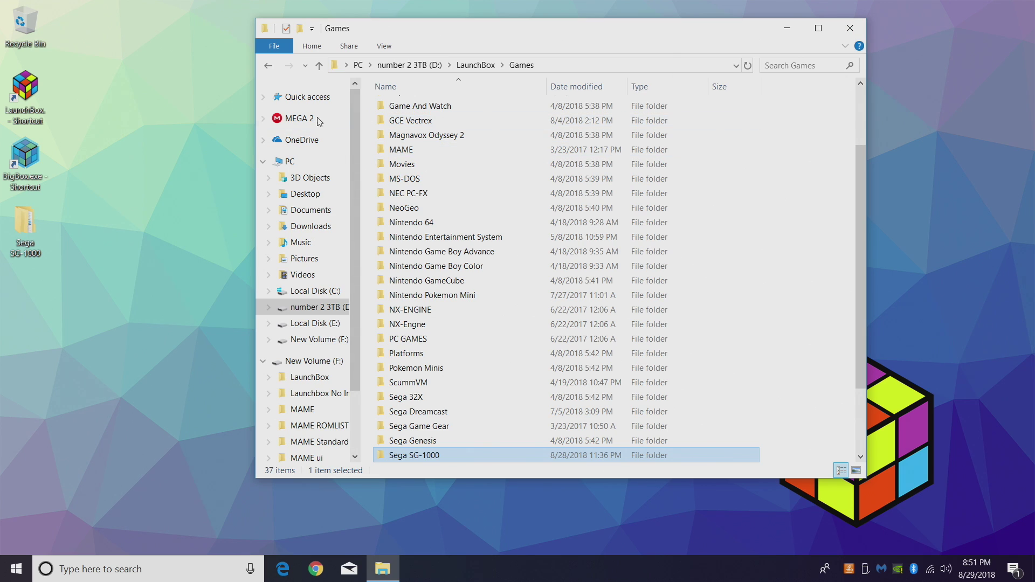
- Go to LaunchBox\Emulators\RetroArch and launch retroarch.exe
{"action": "left_click", "coordinate": [269, 65]}
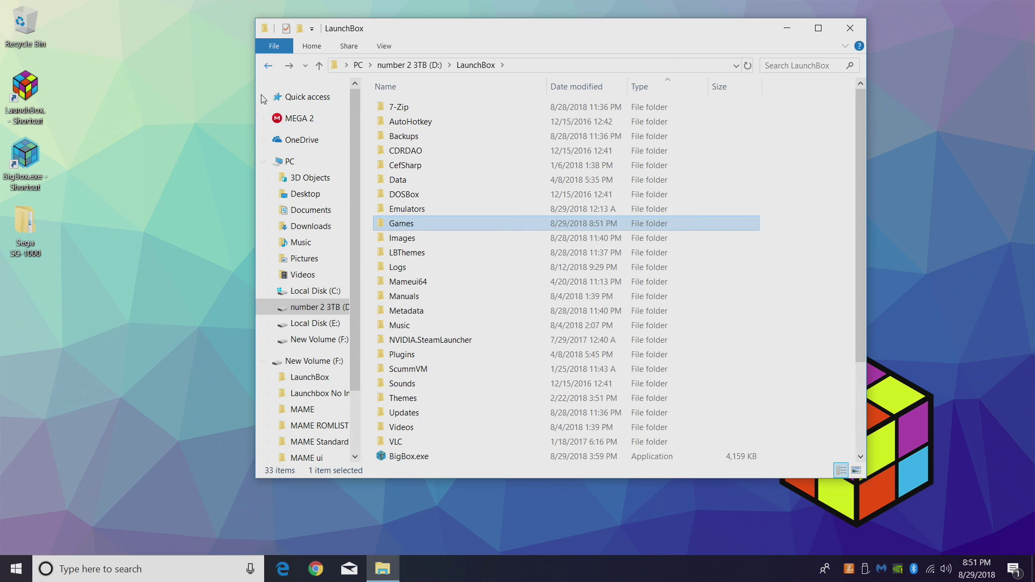
{"action": "scroll", "coordinate": [426, 340], "scroll_direction": "down", "scroll_amount": 3}
{"action": "scroll", "coordinate": [425, 341], "scroll_direction": "up", "scroll_amount": 3}
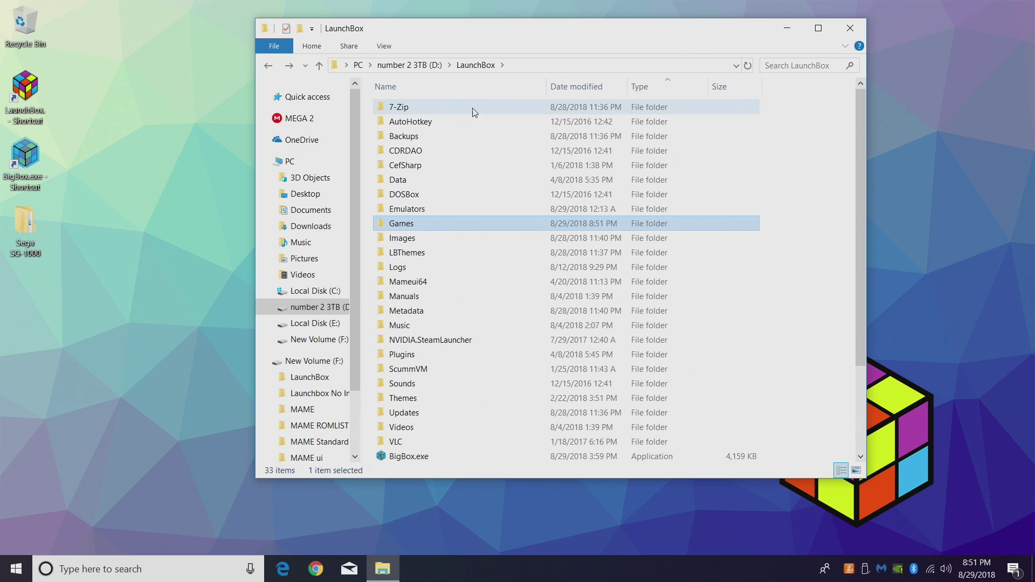
{"action": "double_click", "coordinate": [409, 212]}
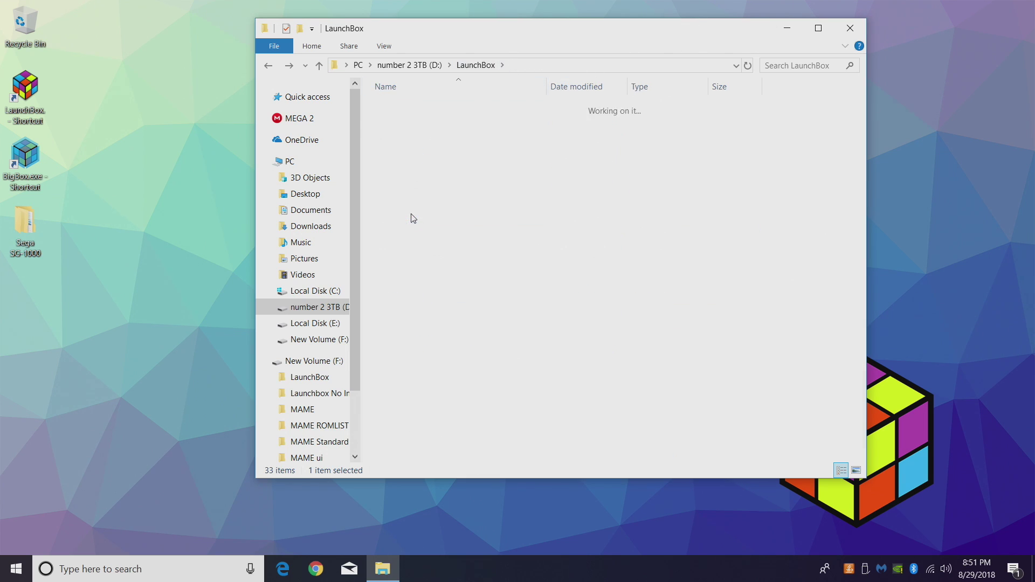
{"action": "double_click", "coordinate": [409, 223]}
{"action": "scroll", "coordinate": [385, 324], "scroll_direction": "down", "scroll_amount": 15}
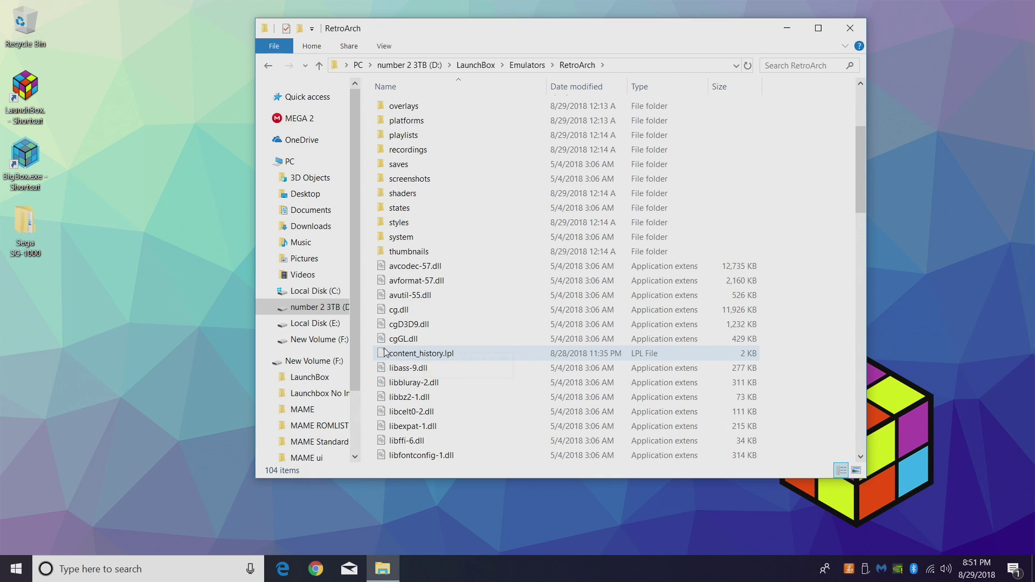
{"action": "scroll", "coordinate": [384, 354], "scroll_direction": "down", "scroll_amount": 15}
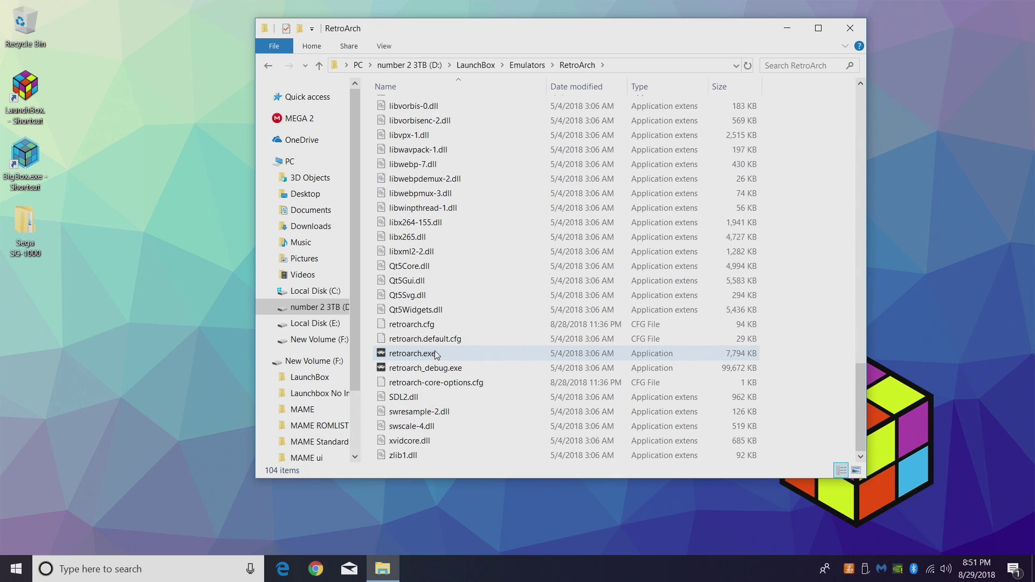
{"action": "double_click", "coordinate": [383, 354]}
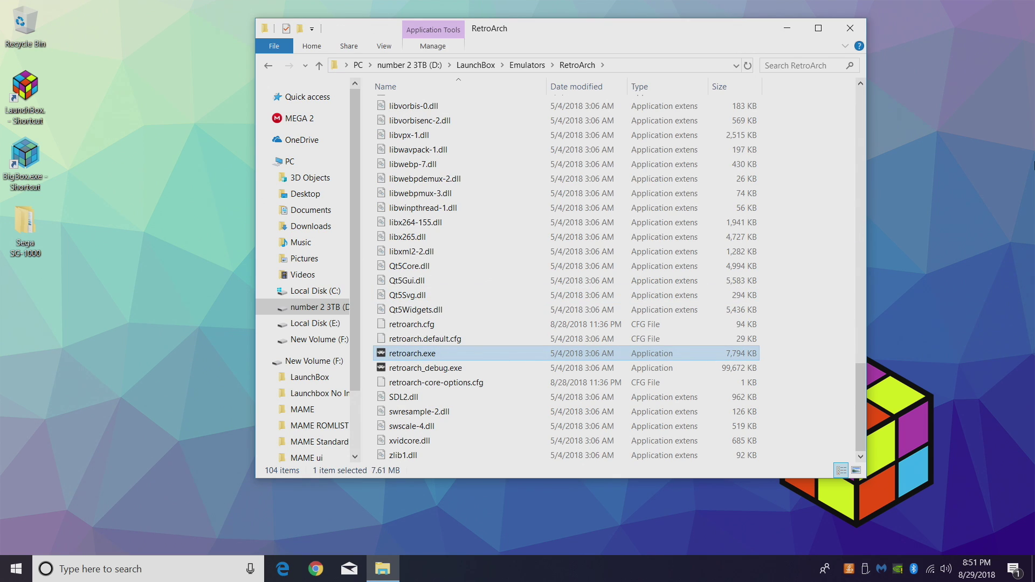
- Download the Sega - MS/GG/MD/CD (Genesis Plus GX) core with the Online Updater's Core Updater
{"action": "key", "text": "Down"}
{"action": "key", "text": "Down"}
{"action": "key", "text": "Return"}
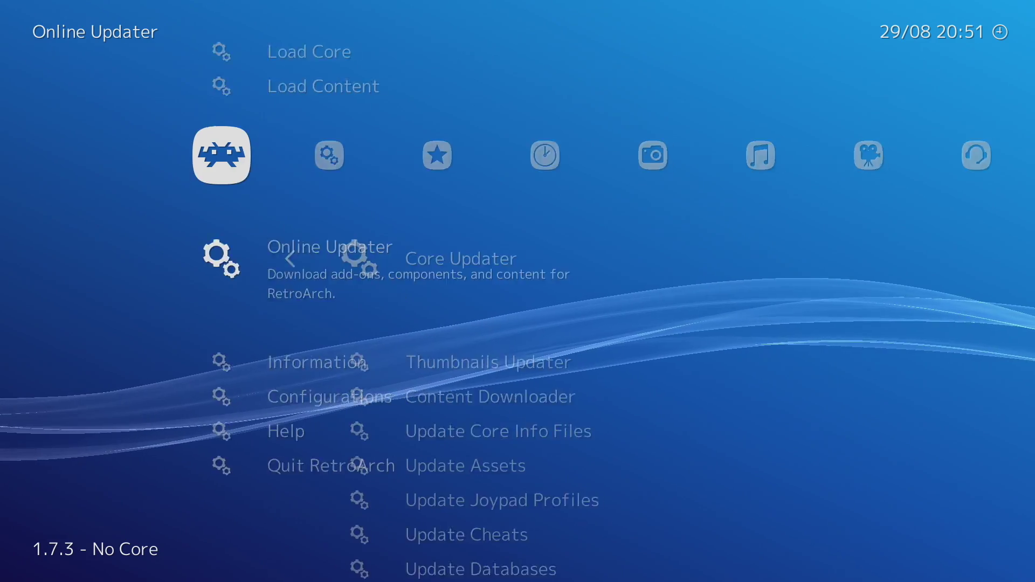
{"action": "key", "text": "Return"}
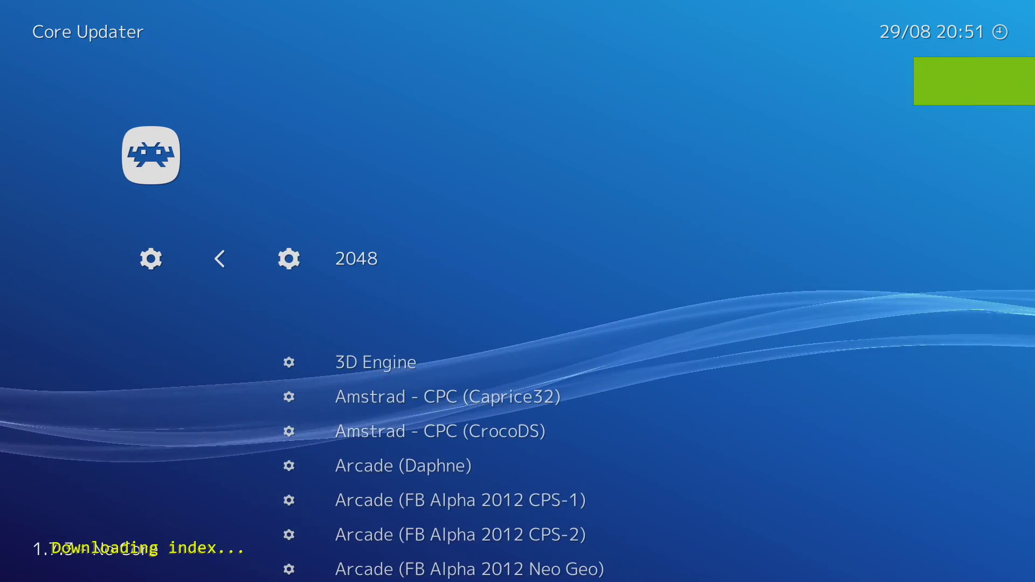
{"action": "key", "text": "Up"}
{"action": "key", "text": "Up"}
{"action": "key", "text": "Up"}
{"action": "key", "text": "Up"}
{"action": "key", "text": "Up"}
{"action": "key", "text": "Up"}
{"action": "key", "text": "Up"}
{"action": "key", "text": "Up"}
{"action": "key", "text": "Up"}
{"action": "key", "text": "Up"}
{"action": "key", "text": "Up"}
{"action": "key", "text": "Up"}
{"action": "key", "text": "Up"}
{"action": "key", "text": "Up"}
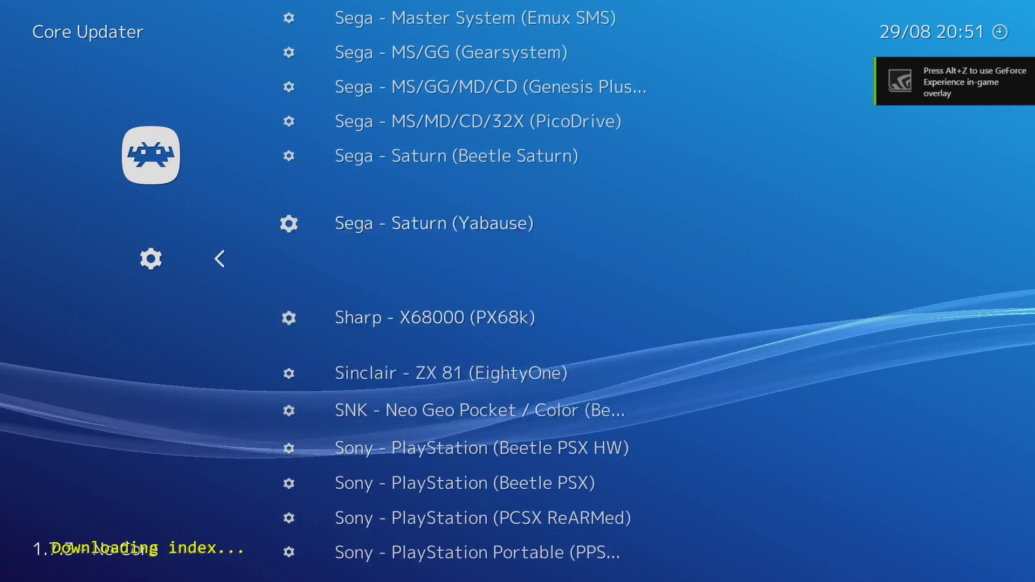
{"action": "key", "text": "Up"}
{"action": "key", "text": "Up"}
{"action": "key", "text": "Up"}
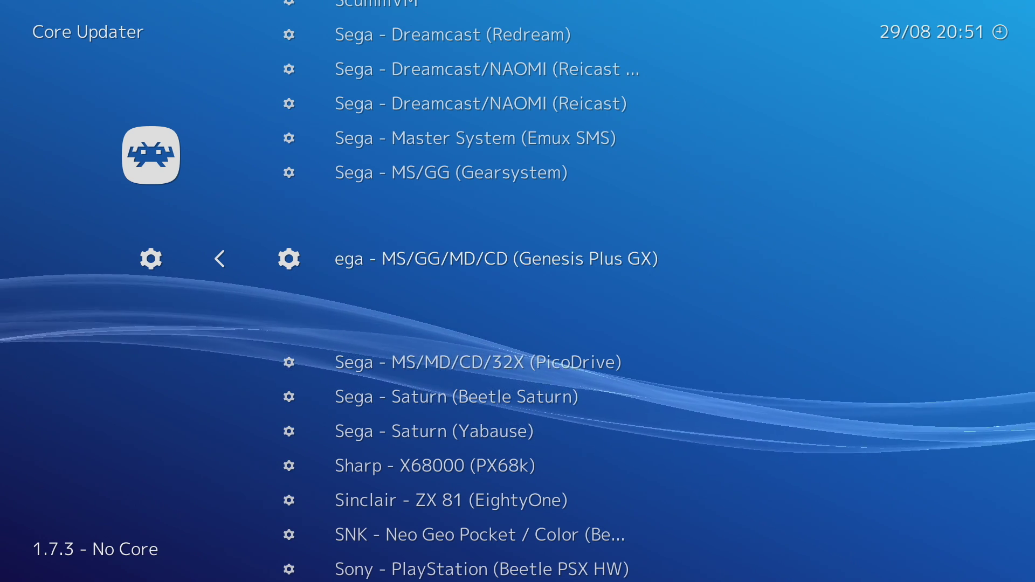
{"action": "key", "text": "Return"}
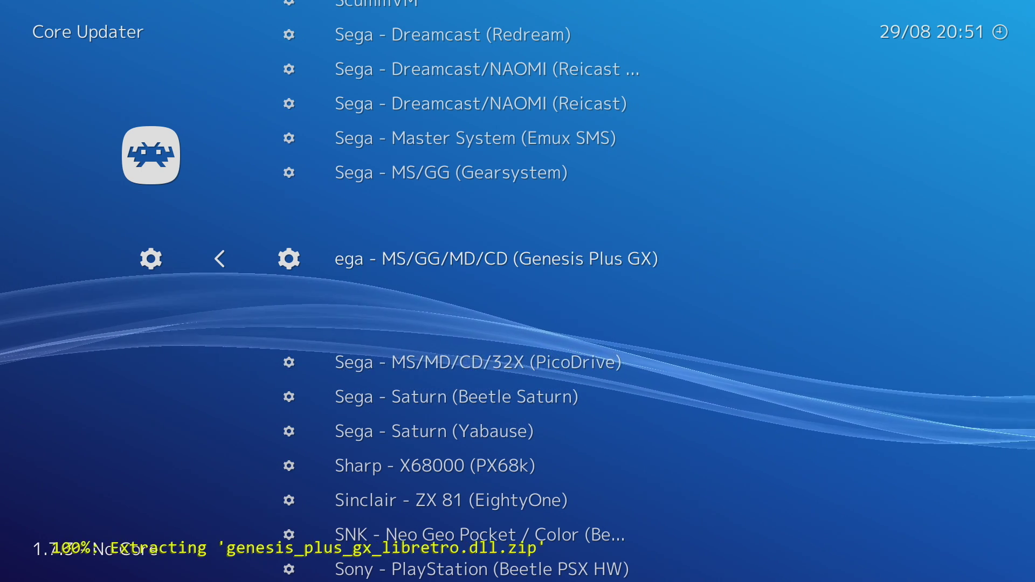
- Leave the updater, quit RetroArch and minimize the RetroArch folder window
{"action": "key", "text": "BackSpace"}
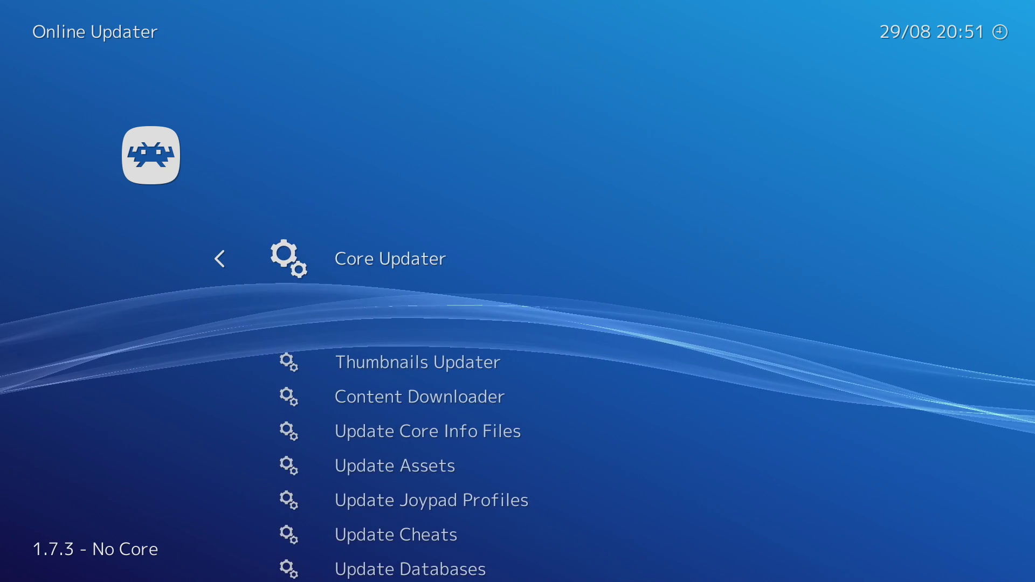
{"action": "key", "text": "BackSpace"}
{"action": "key", "text": "Up"}
{"action": "key", "text": "Up"}
{"action": "key", "text": "Up"}
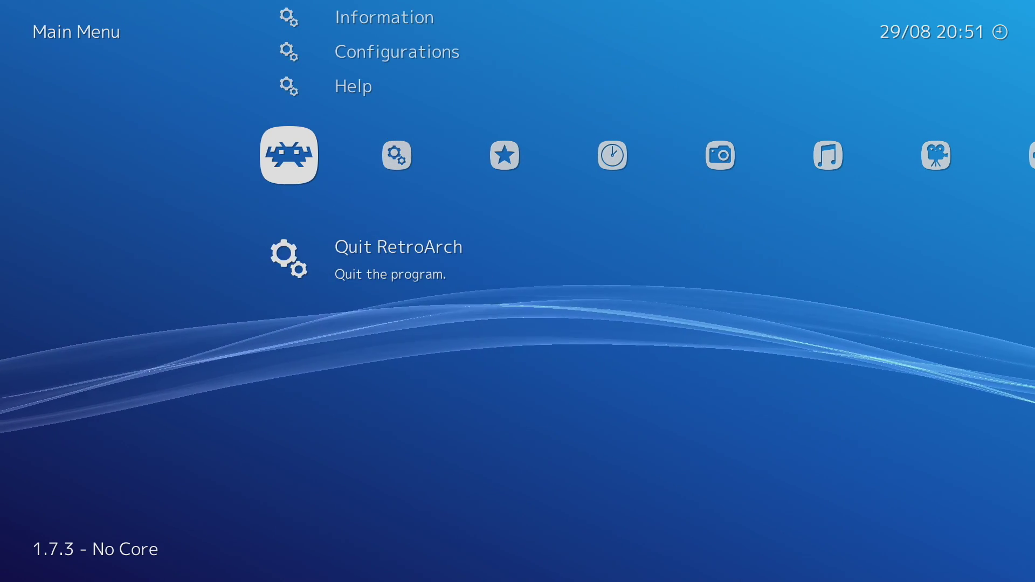
{"action": "key", "text": "Return"}
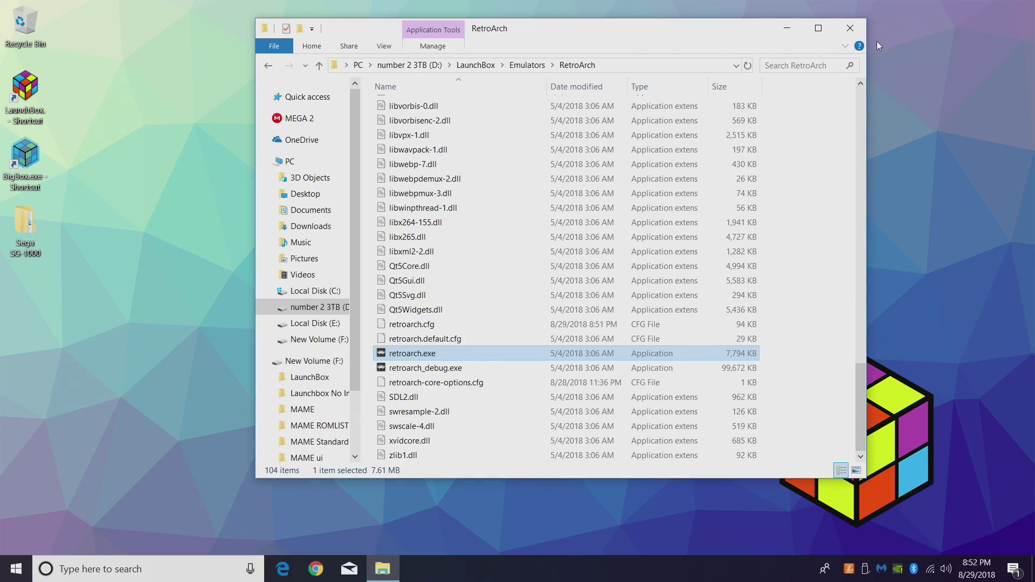
{"action": "left_click", "coordinate": [788, 29]}
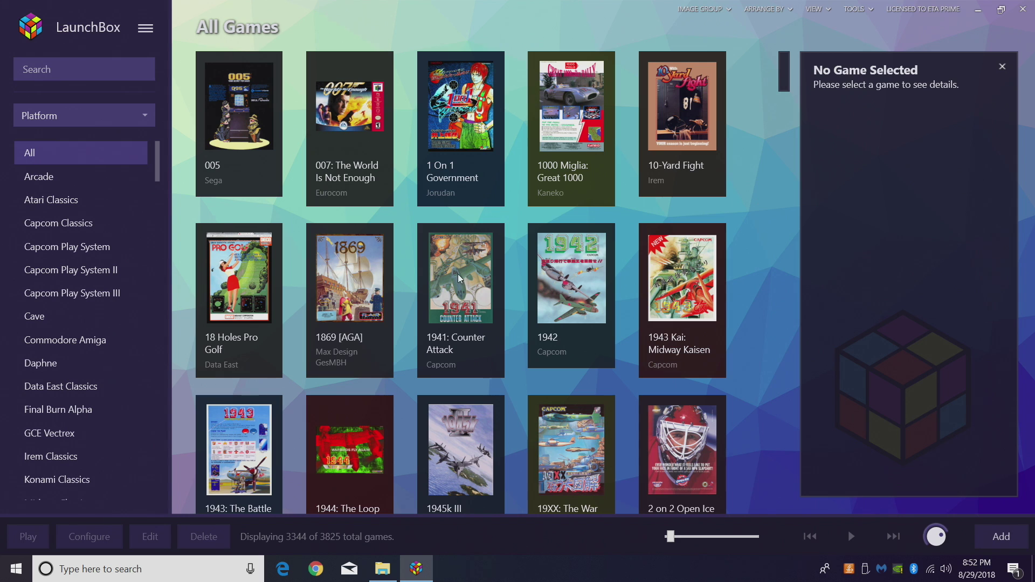
- In LaunchBox, open the Retroarch emulator for editing and show its associated platforms
{"action": "left_click", "coordinate": [146, 28]}
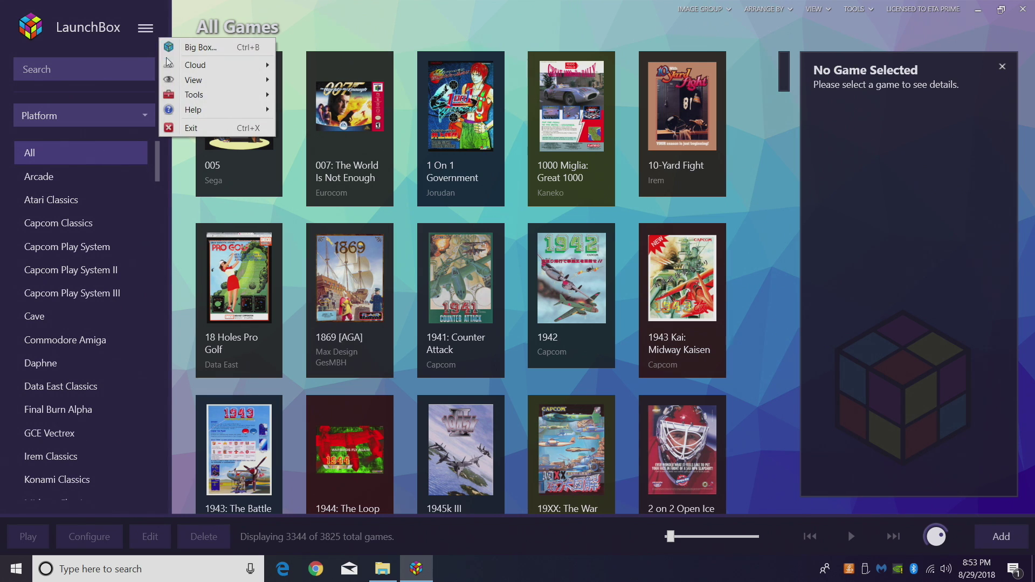
{"action": "mouse_move", "coordinate": [194, 94]}
{"action": "left_click", "coordinate": [859, 9]}
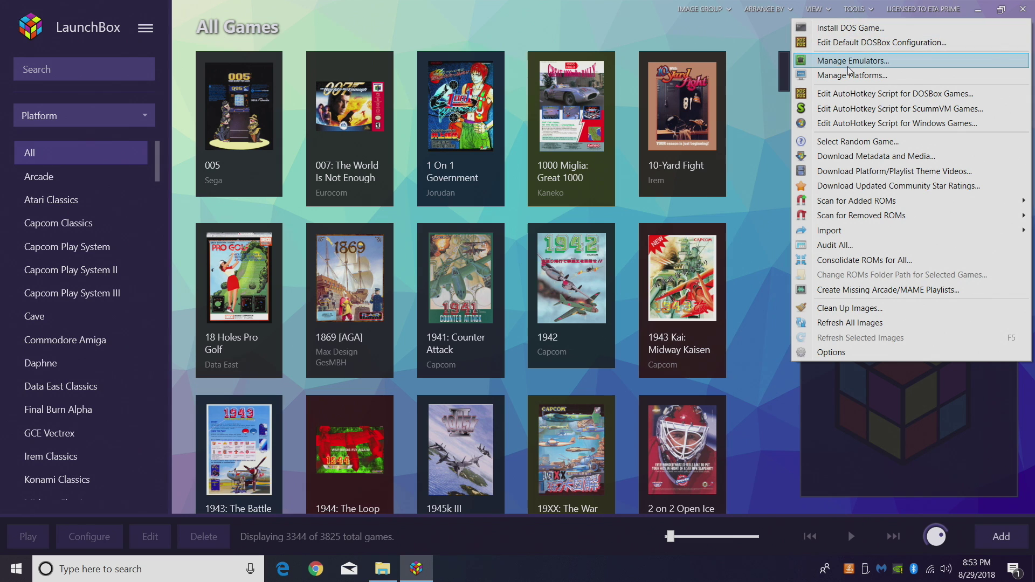
{"action": "left_click", "coordinate": [849, 67]}
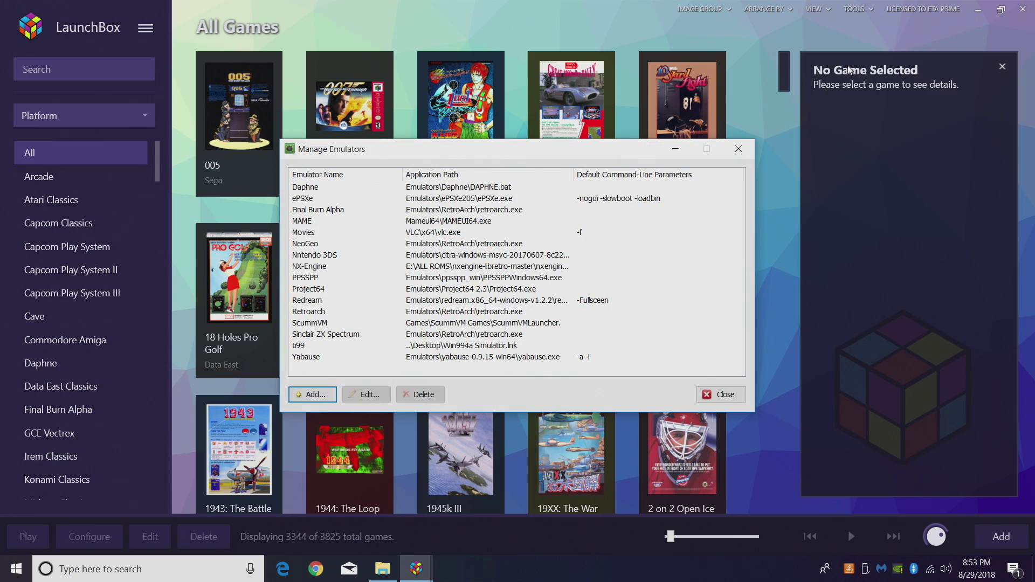
{"action": "double_click", "coordinate": [316, 312]}
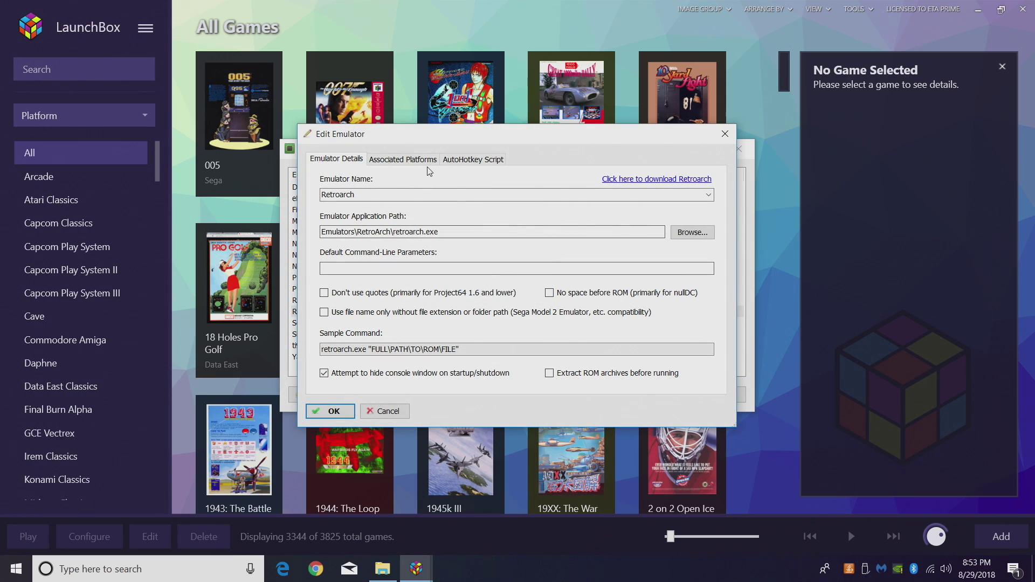
{"action": "left_click", "coordinate": [431, 164]}
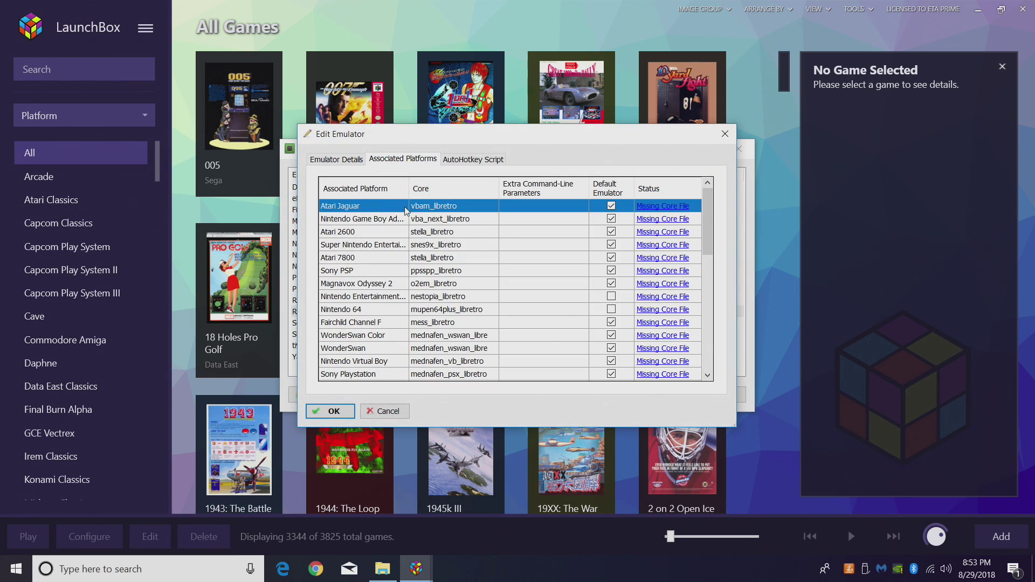
- Add Sega SG-1000 as an associated platform with the genesis_plus_gx_libretro core and make Retroarch its default emulator
{"action": "scroll", "coordinate": [406, 216], "scroll_direction": "down", "scroll_amount": 8}
{"action": "left_click", "coordinate": [342, 375]}
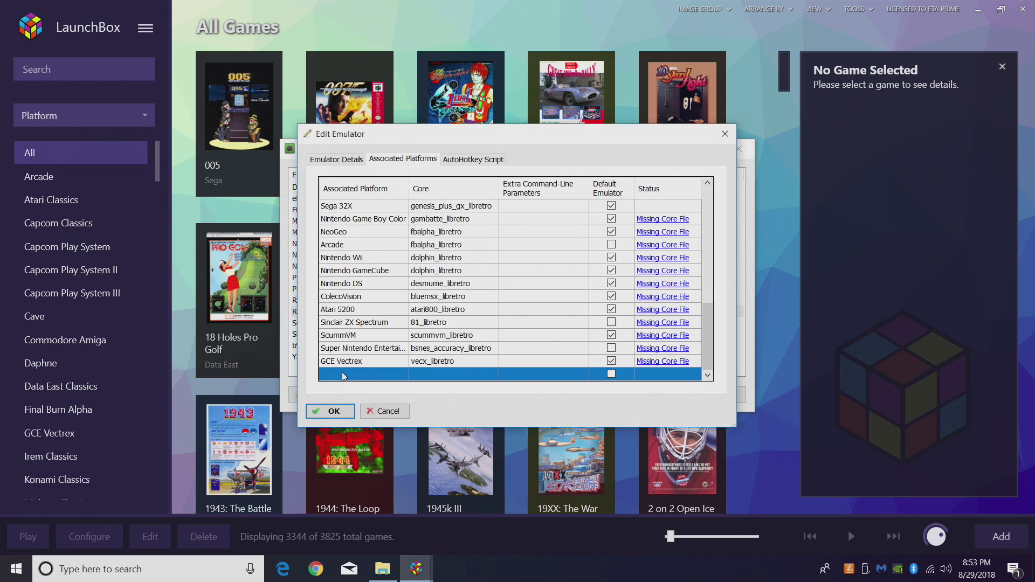
{"action": "left_click", "coordinate": [343, 374]}
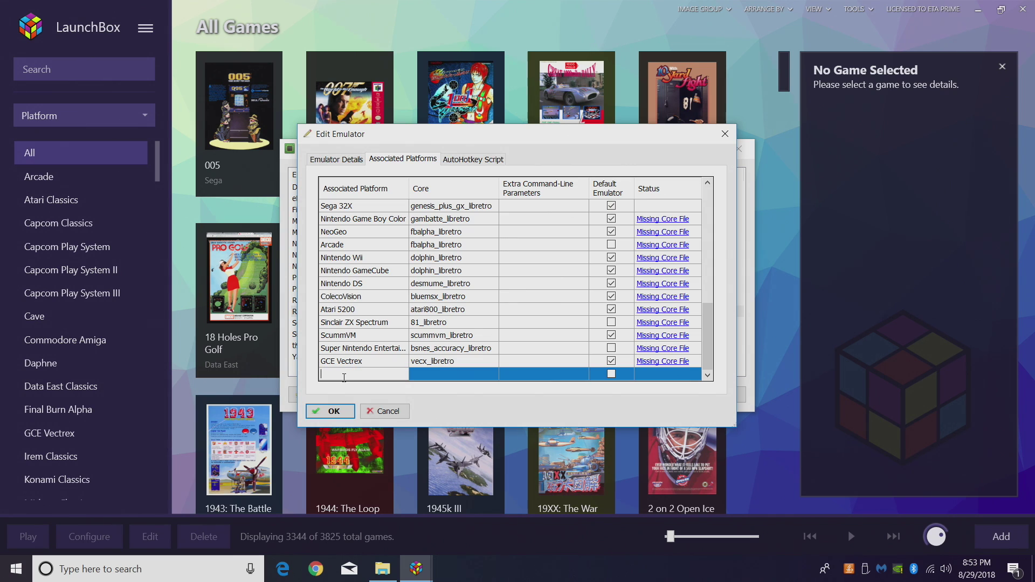
{"action": "type", "text": "Sega SG-1000"}
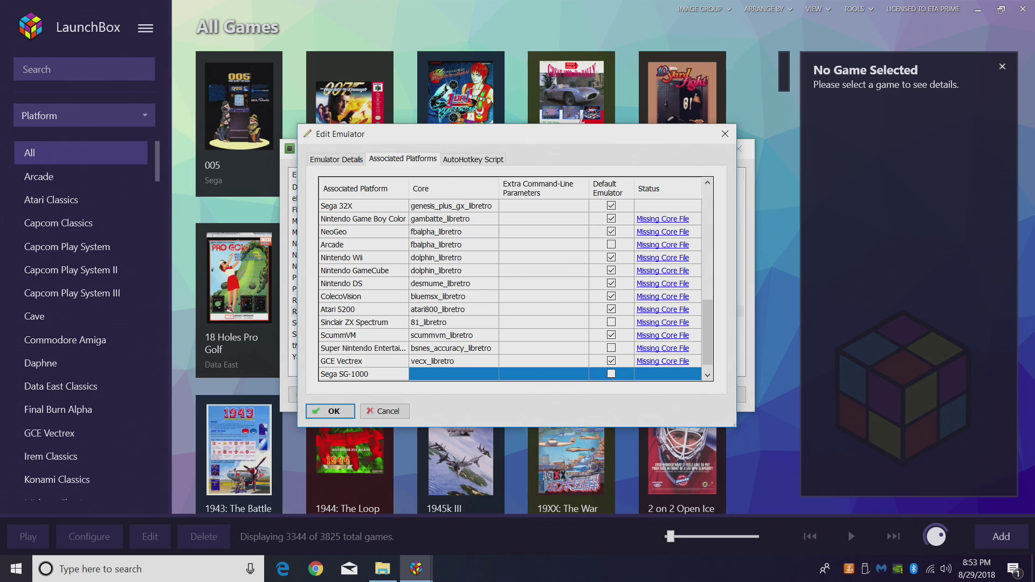
{"action": "key", "text": "Tab"}
{"action": "left_click", "coordinate": [492, 375]}
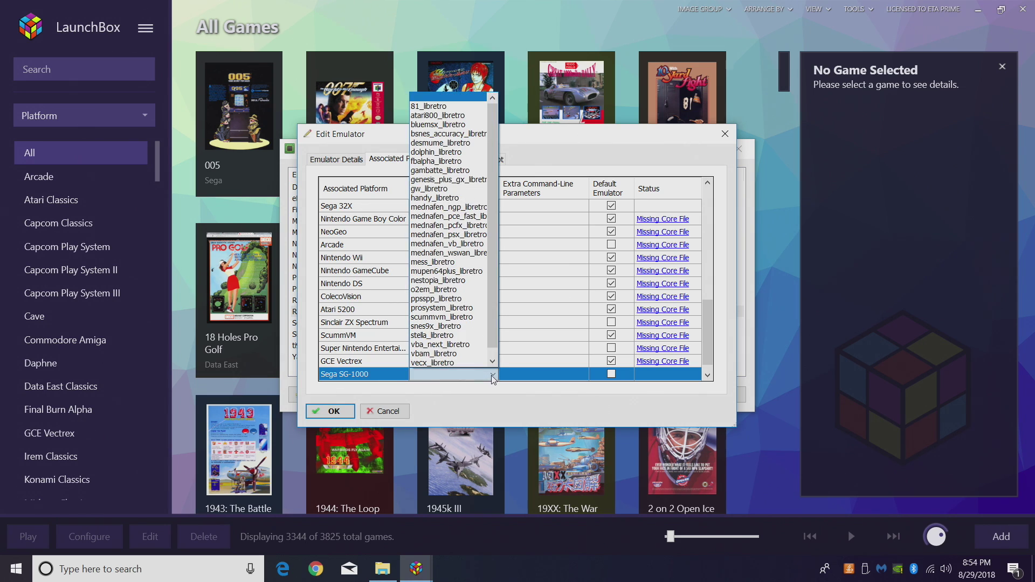
{"action": "left_click", "coordinate": [475, 181]}
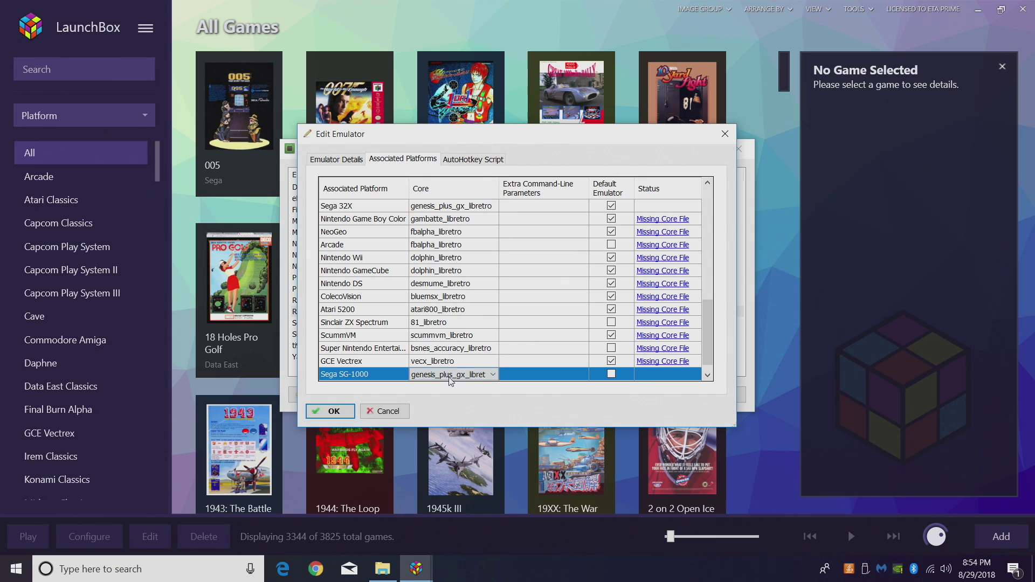
{"action": "left_click", "coordinate": [611, 374]}
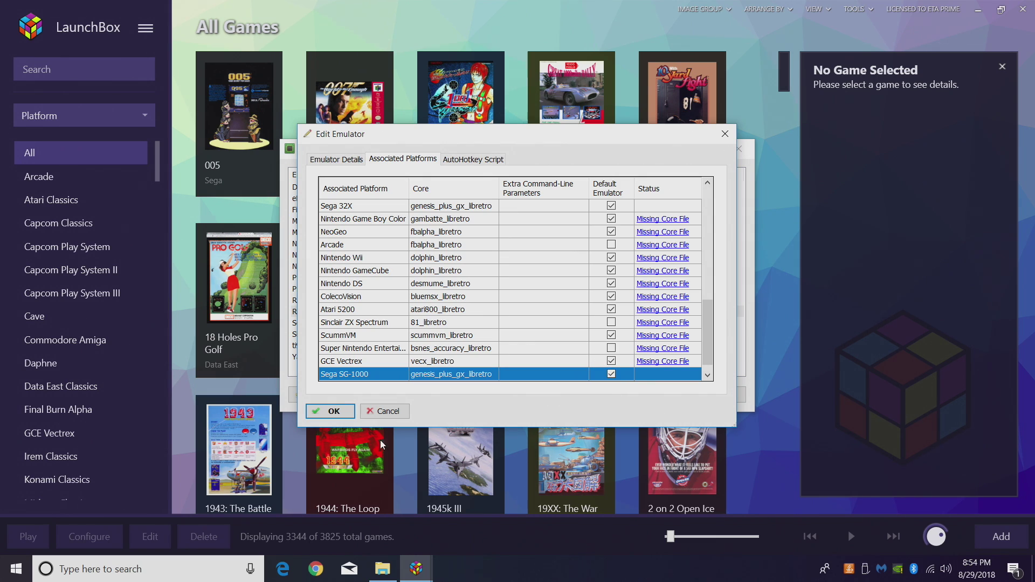
- Save the Retroarch emulator changes, close the emulator list and start the import wizard for ROM files
{"action": "left_click", "coordinate": [330, 412]}
{"action": "left_click", "coordinate": [737, 395]}
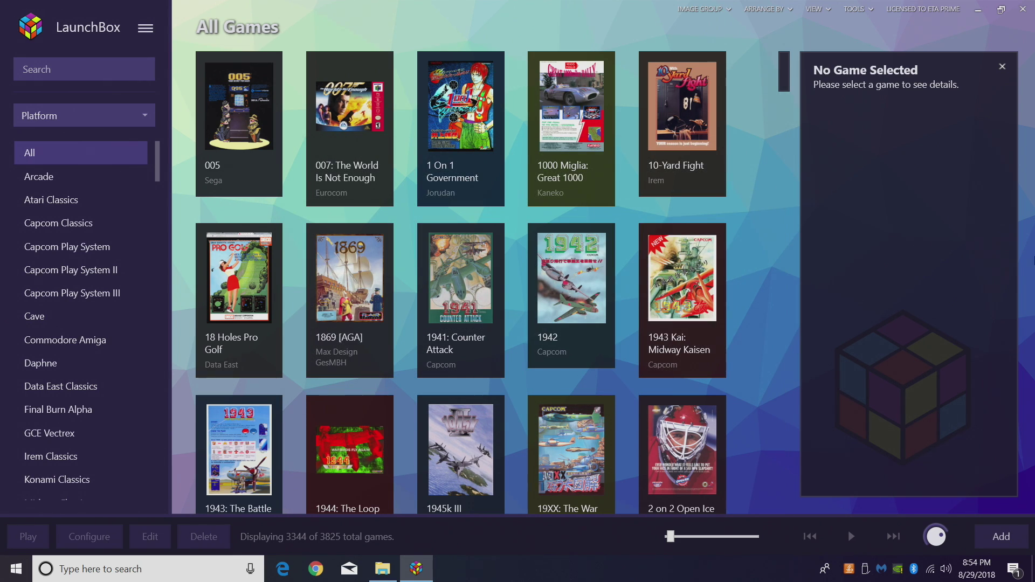
{"action": "left_click", "coordinate": [868, 10]}
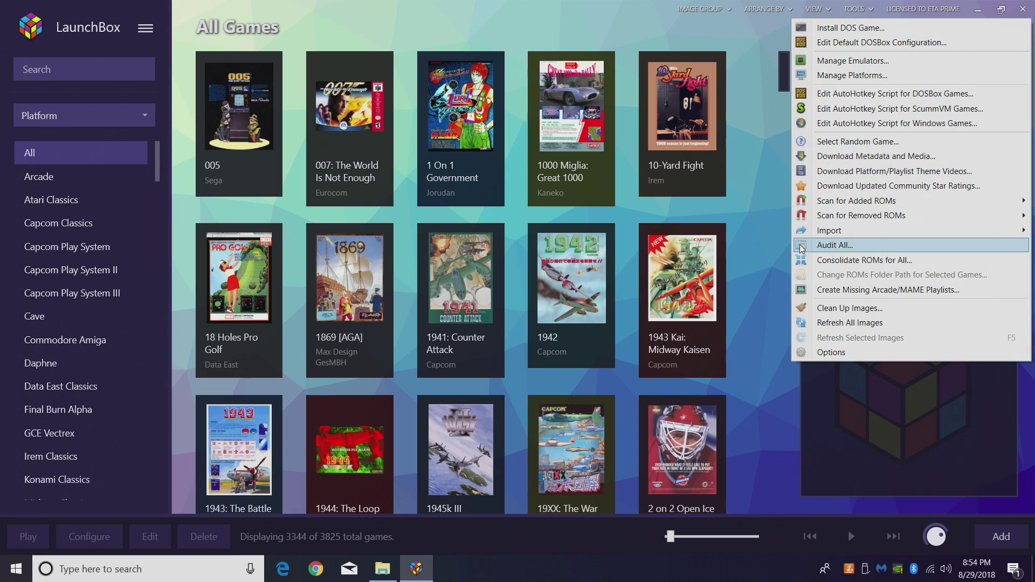
{"action": "mouse_move", "coordinate": [823, 230]}
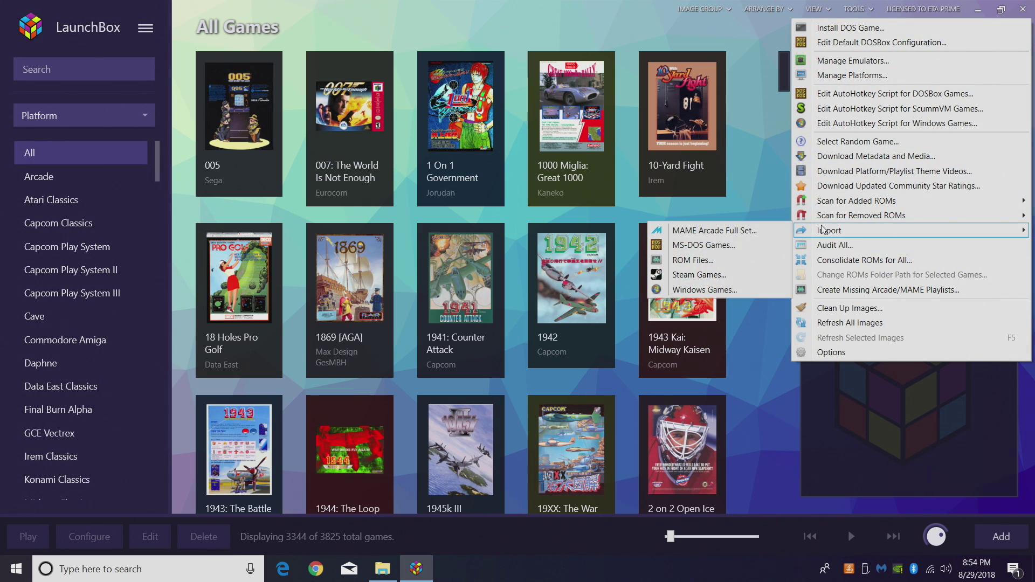
{"action": "left_click", "coordinate": [744, 266]}
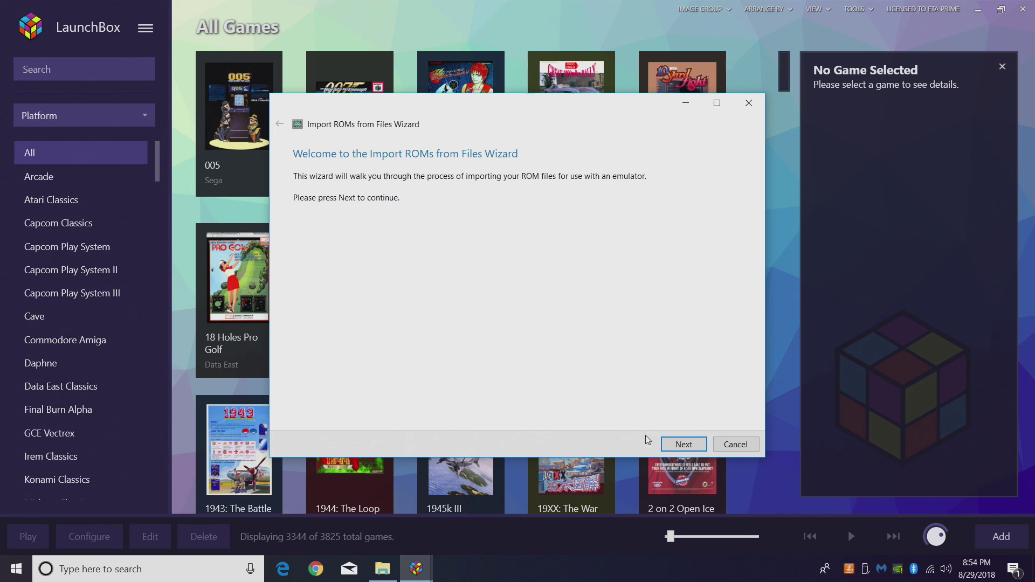
- Add the folder D:\LaunchBox\Games\Sega SG-1000 as the source of the ROM files to import
{"action": "left_click", "coordinate": [684, 444]}
{"action": "left_click", "coordinate": [338, 416]}
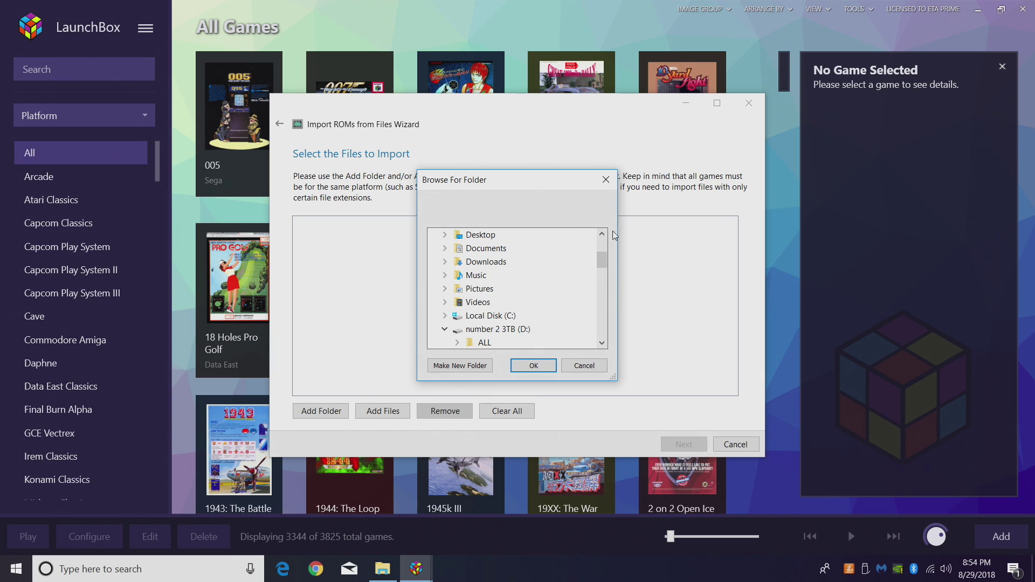
{"action": "left_click_drag", "start_coordinate": [605, 268], "coordinate": [608, 298]}
{"action": "left_click", "coordinate": [470, 276]}
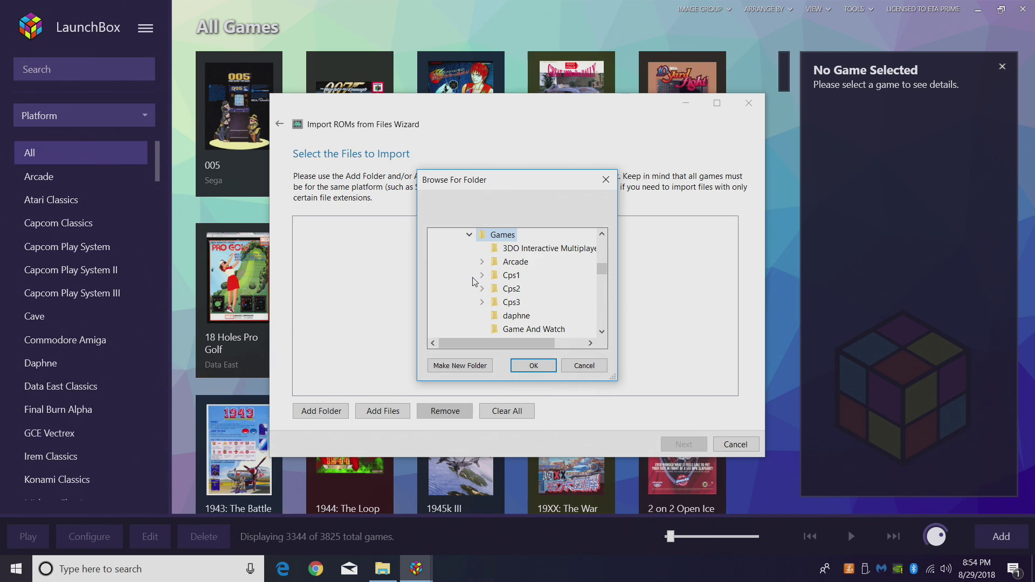
{"action": "scroll", "coordinate": [562, 289], "scroll_direction": "down", "scroll_amount": 12}
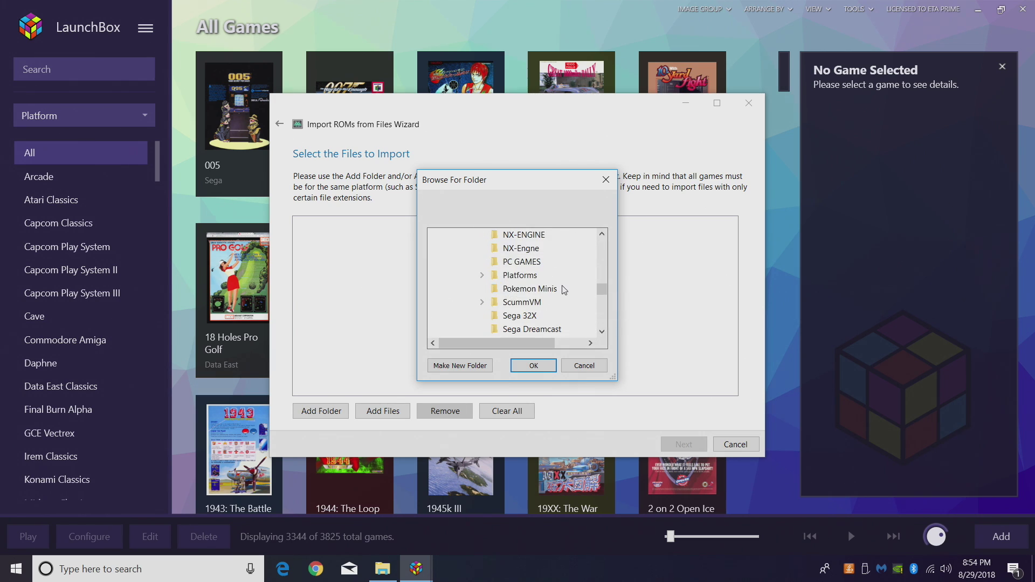
{"action": "scroll", "coordinate": [564, 290], "scroll_direction": "up", "scroll_amount": 2}
{"action": "scroll", "coordinate": [537, 296], "scroll_direction": "down", "scroll_amount": 2}
{"action": "left_click", "coordinate": [528, 289]}
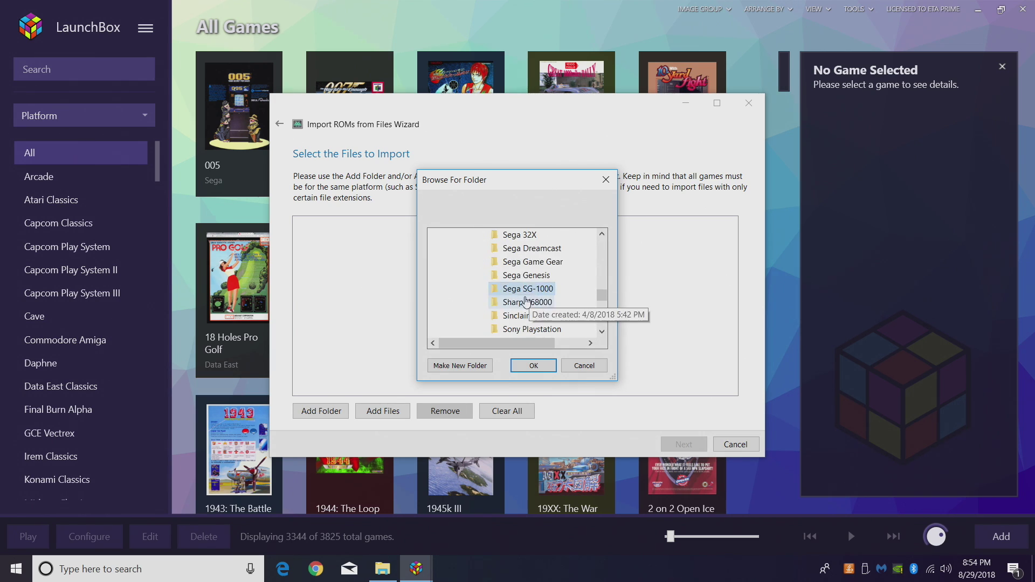
{"action": "left_click", "coordinate": [516, 365]}
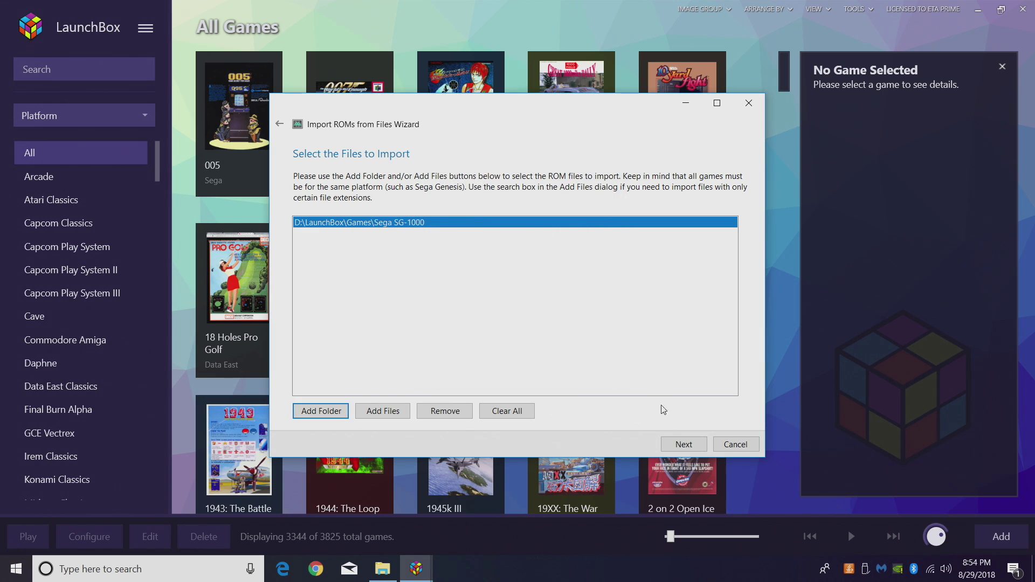
- Set the platform for the imported games to Sega SG-1000
{"action": "left_click", "coordinate": [676, 444]}
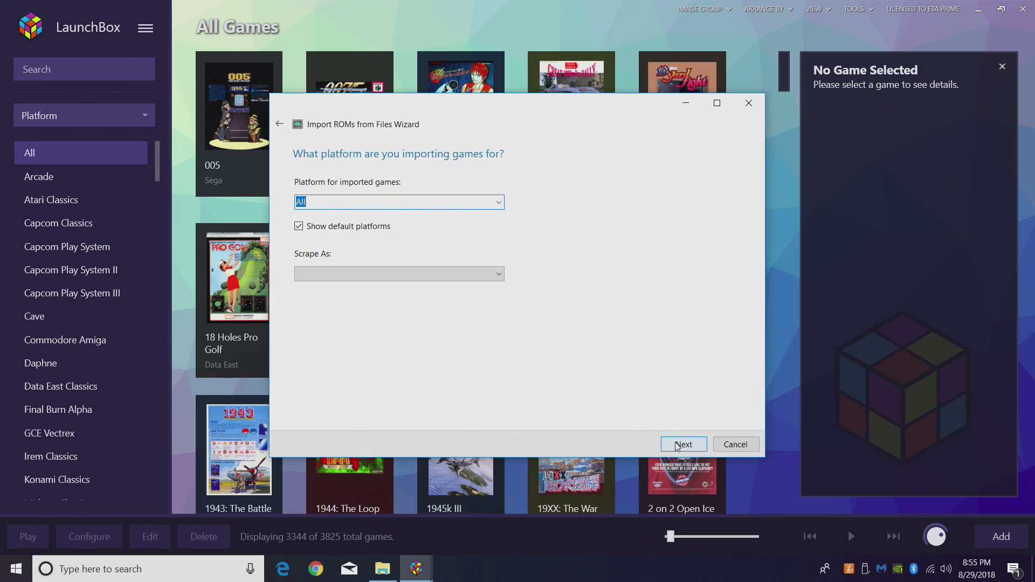
{"action": "left_click", "coordinate": [498, 202]}
{"action": "left_click_drag", "start_coordinate": [498, 248], "coordinate": [505, 461]}
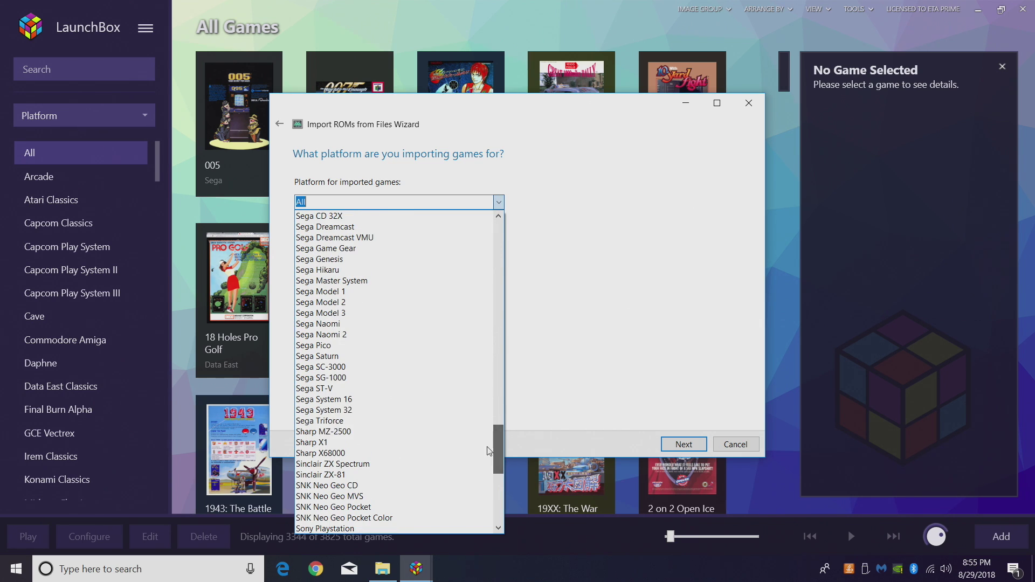
{"action": "left_click", "coordinate": [353, 378]}
{"action": "left_click", "coordinate": [680, 443]}
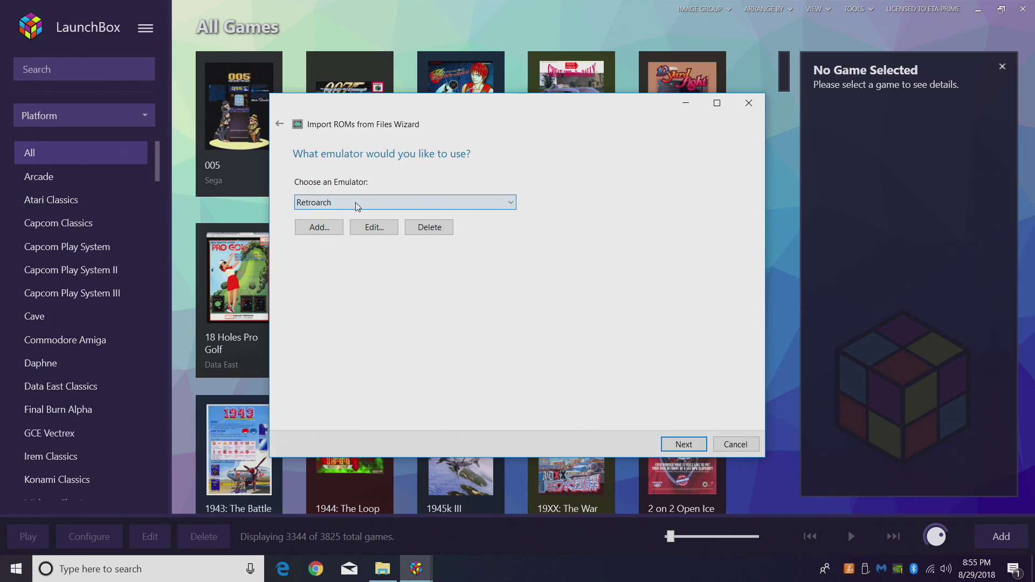
- Choose Retroarch as the emulator for the import and use the ROM files in their current location
{"action": "left_click", "coordinate": [510, 203]}
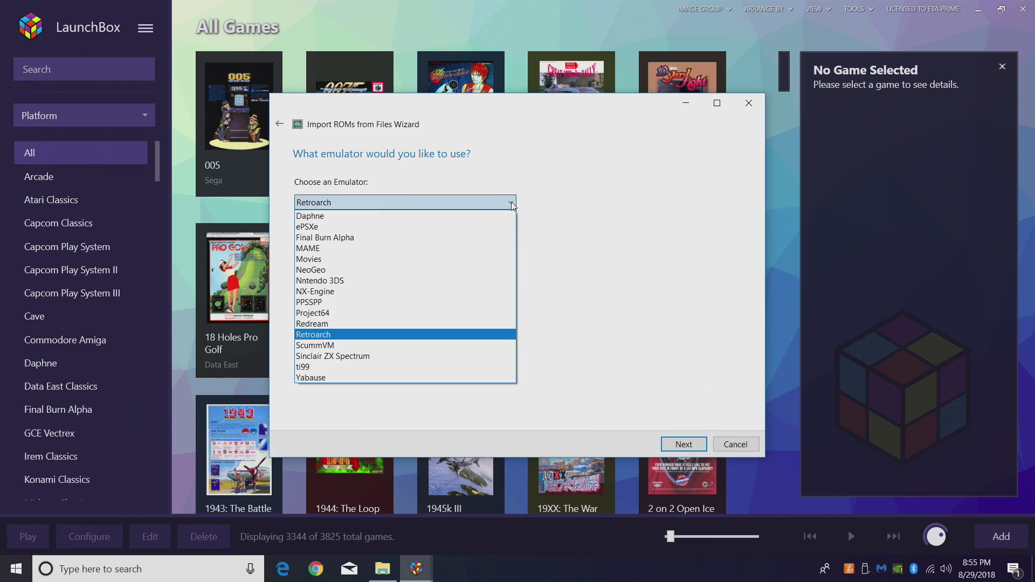
{"action": "left_click", "coordinate": [337, 337]}
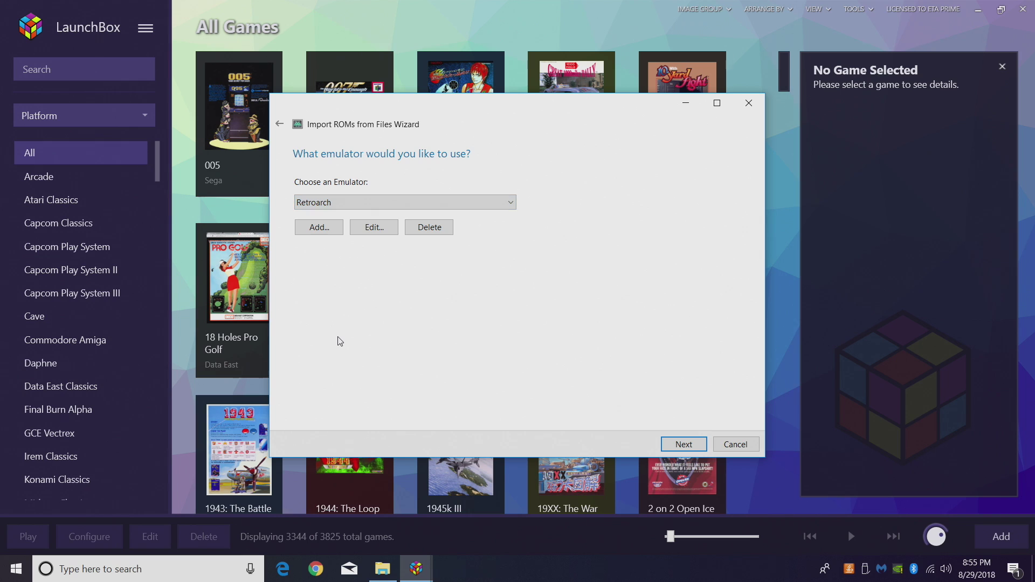
{"action": "left_click", "coordinate": [673, 442]}
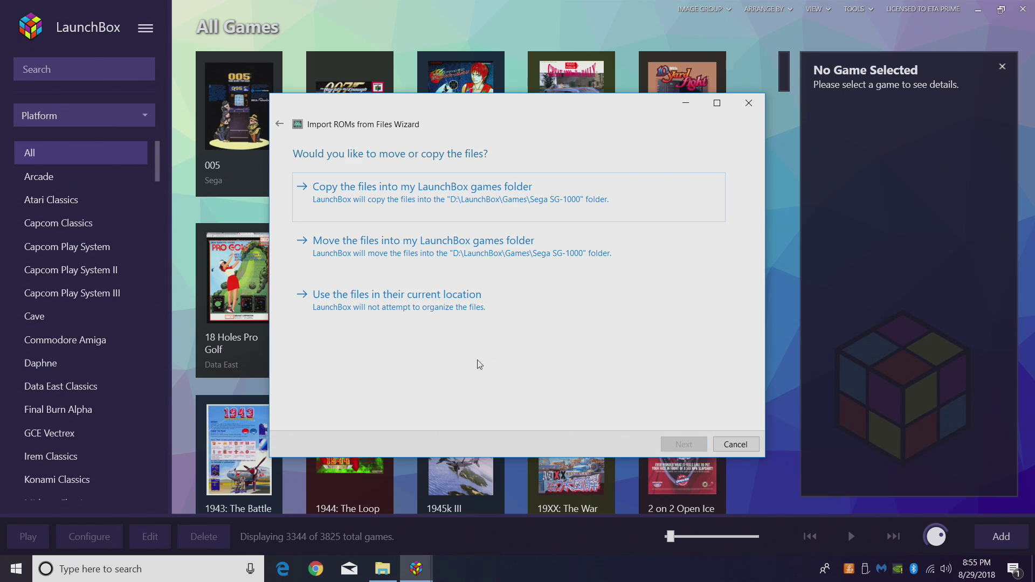
{"action": "left_click", "coordinate": [372, 308]}
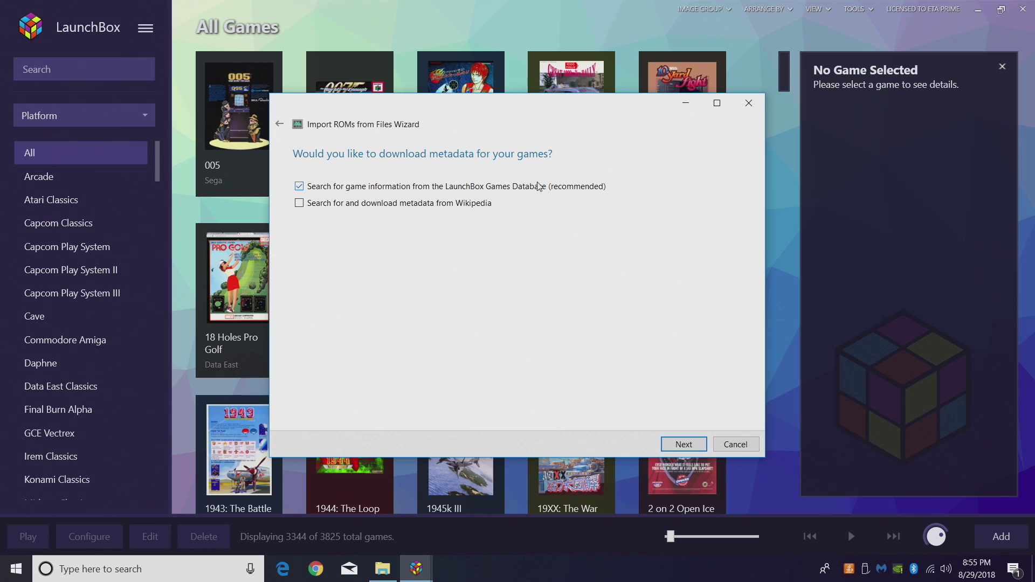
- Accept the LaunchBox Games Database metadata, preselected image types and EmuMovies media, keeping the PDF manual and matching-title ROM combining options
{"action": "left_click", "coordinate": [682, 445]}
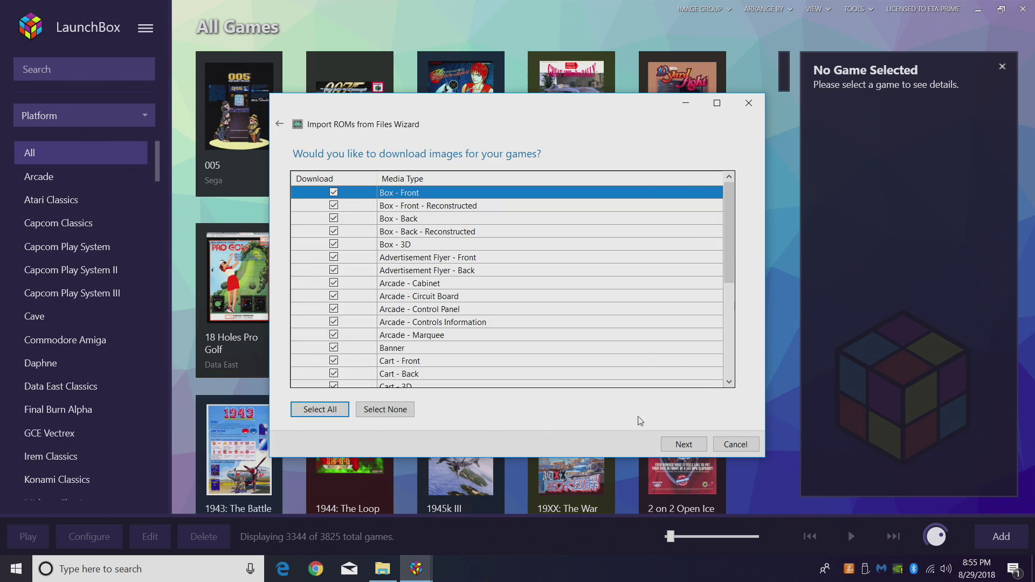
{"action": "left_click", "coordinate": [684, 445]}
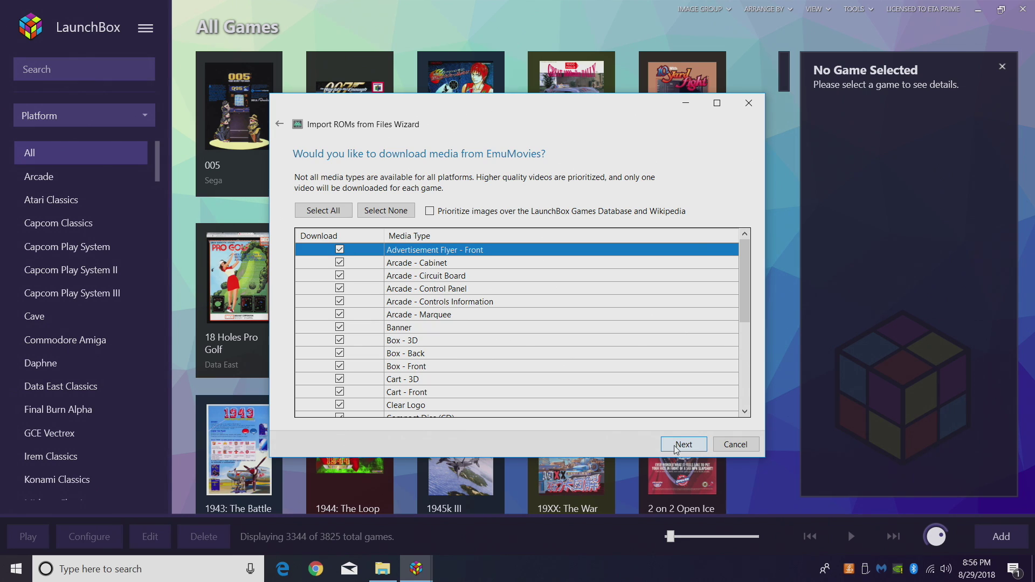
{"action": "left_click", "coordinate": [677, 450]}
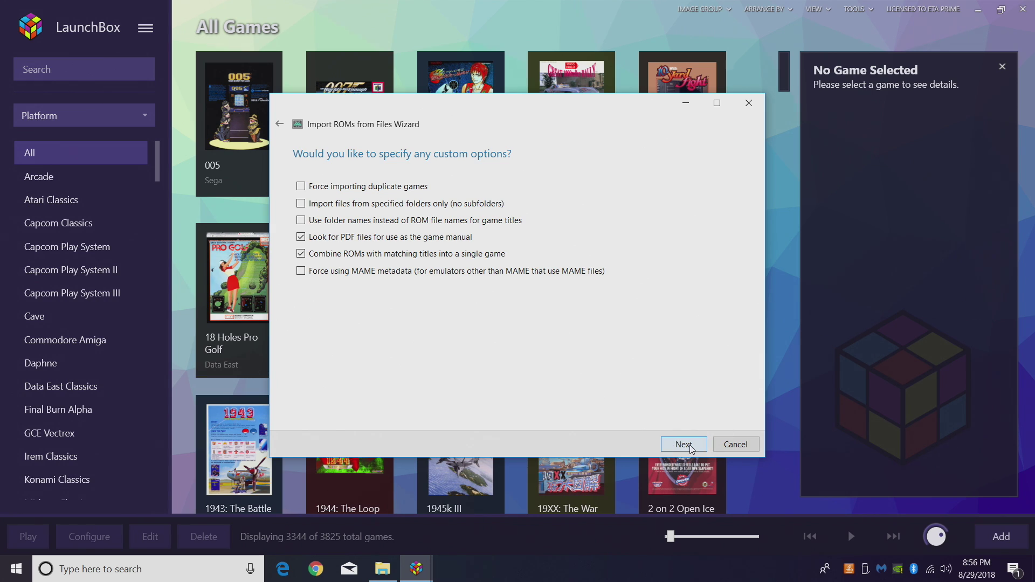
{"action": "left_click", "coordinate": [692, 450]}
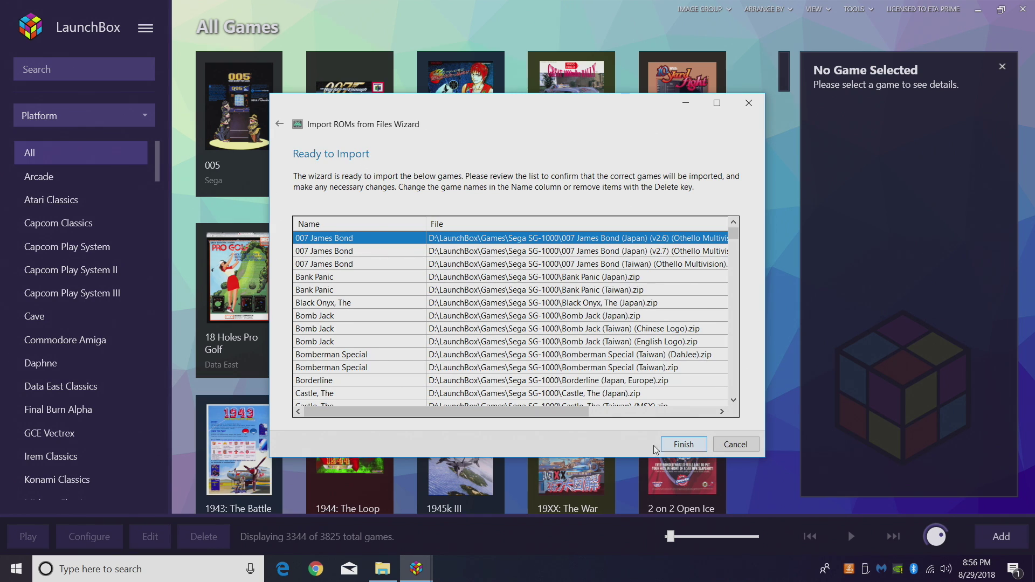
- Review the names, files and extensions in the Sega SG-1000 import list and finish the import
{"action": "scroll", "coordinate": [325, 348], "scroll_direction": "down", "scroll_amount": 1}
{"action": "scroll", "coordinate": [326, 345], "scroll_direction": "up", "scroll_amount": 1}
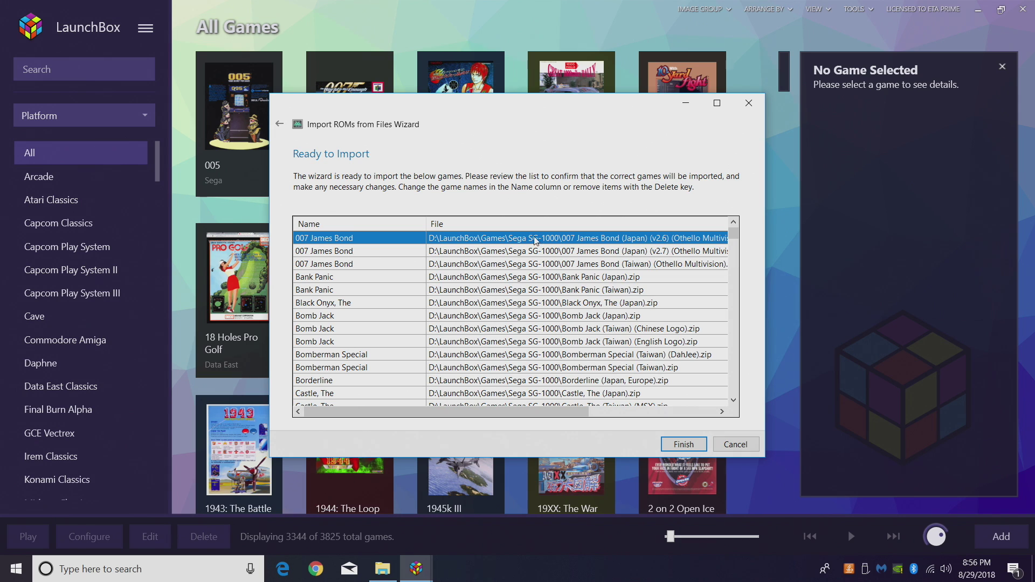
{"action": "left_click_drag", "start_coordinate": [493, 409], "coordinate": [621, 411]}
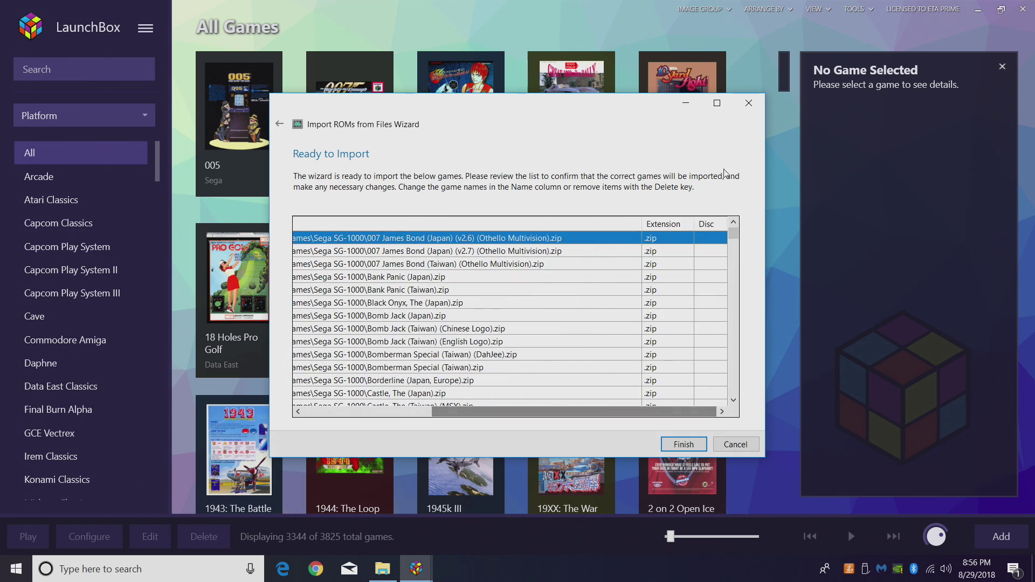
{"action": "left_click", "coordinate": [683, 446]}
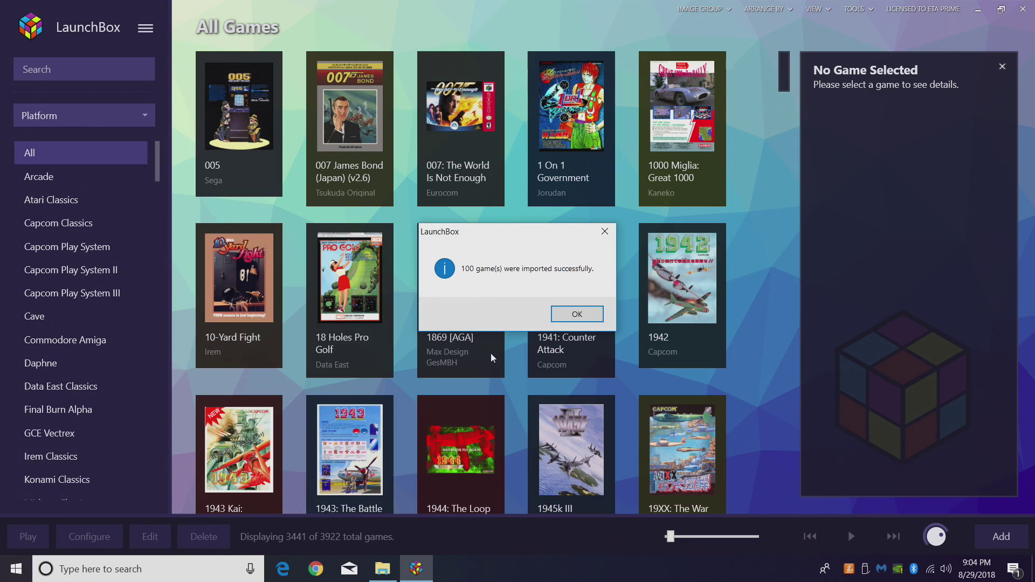
{"action": "left_click", "coordinate": [578, 315]}
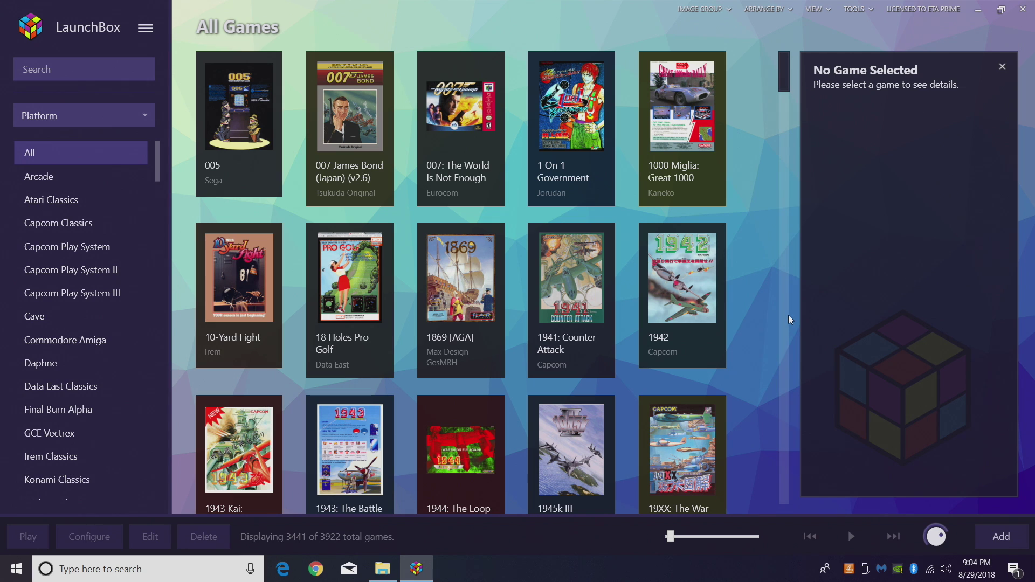
- Open the Sega SG-1000 platform and look through its imported games and box art
{"action": "scroll", "coordinate": [97, 264], "scroll_direction": "down", "scroll_amount": 3}
{"action": "scroll", "coordinate": [106, 262], "scroll_direction": "down", "scroll_amount": 3}
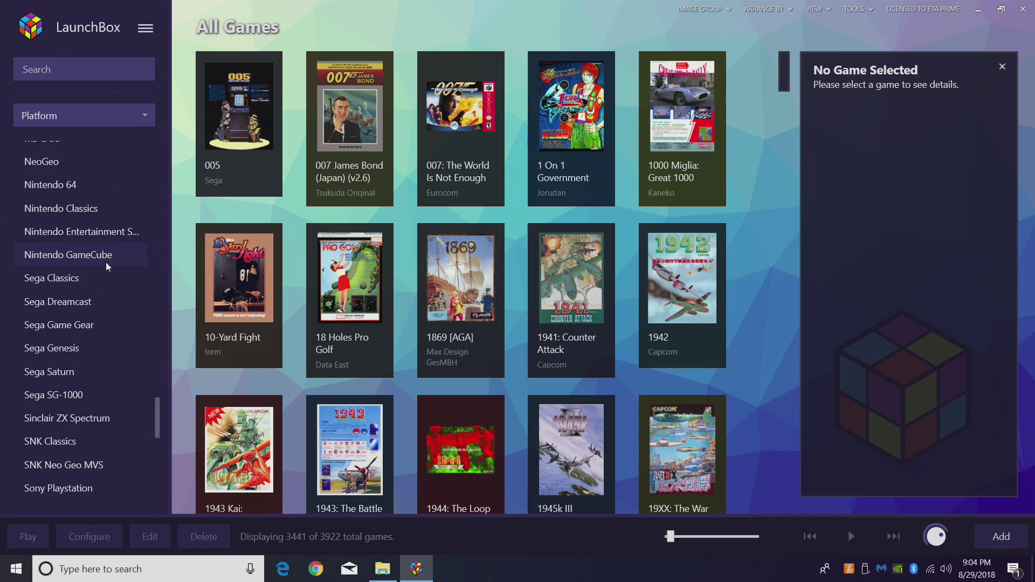
{"action": "scroll", "coordinate": [104, 265], "scroll_direction": "down", "scroll_amount": 1}
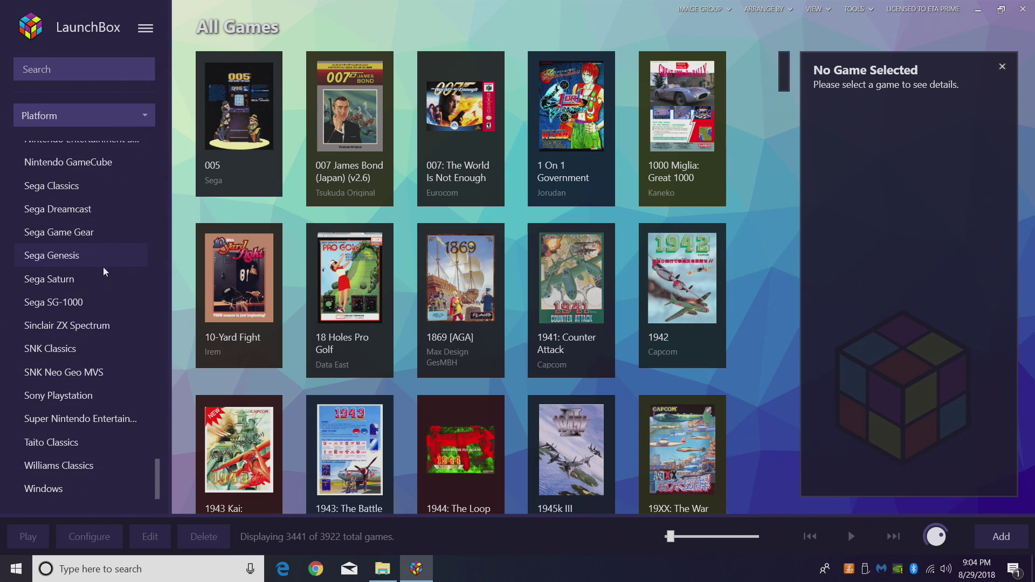
{"action": "left_click", "coordinate": [58, 308]}
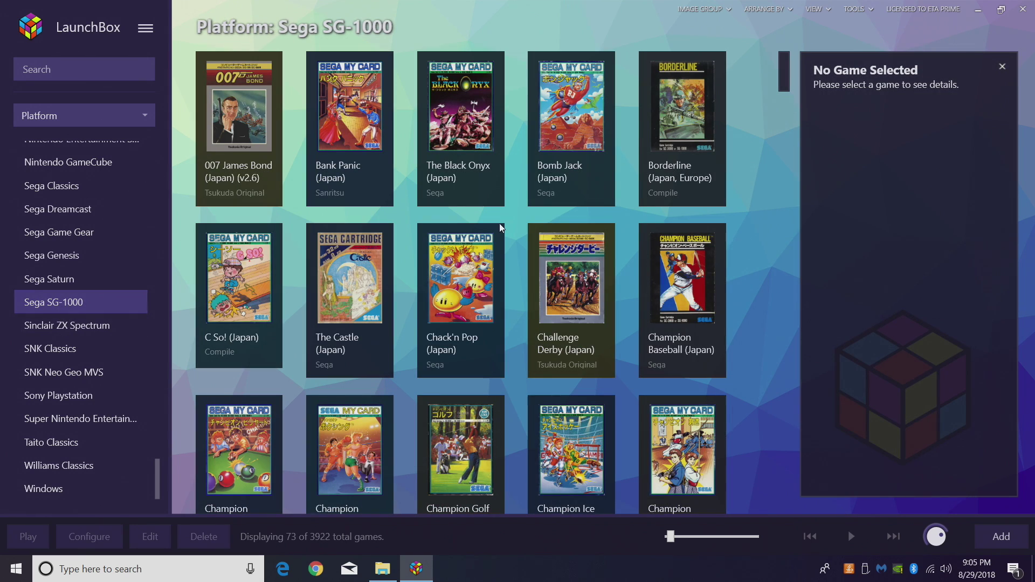
{"action": "scroll", "coordinate": [499, 223], "scroll_direction": "down", "scroll_amount": 3}
{"action": "scroll", "coordinate": [499, 222], "scroll_direction": "down", "scroll_amount": 7}
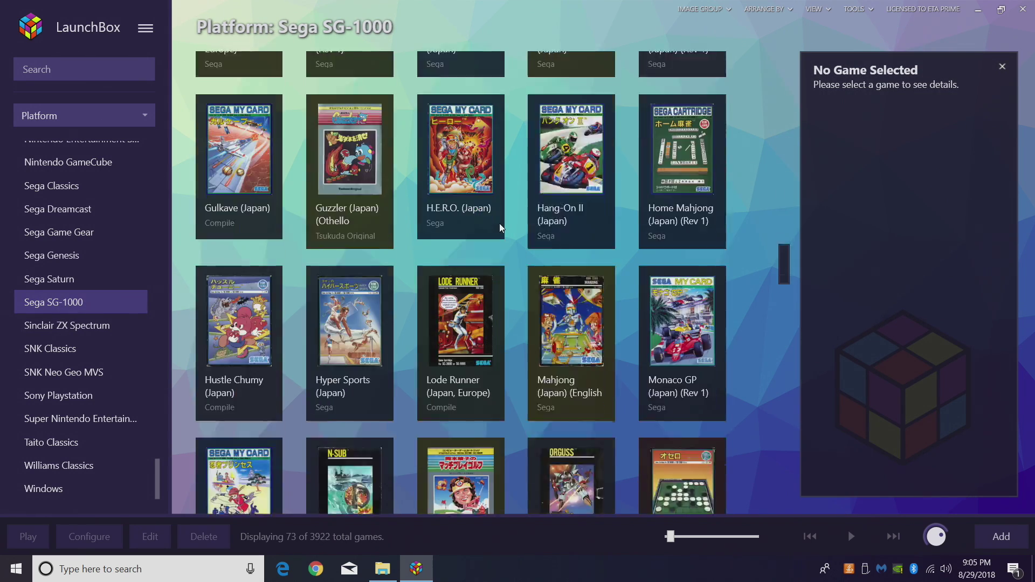
{"action": "scroll", "coordinate": [499, 222], "scroll_direction": "down", "scroll_amount": 3}
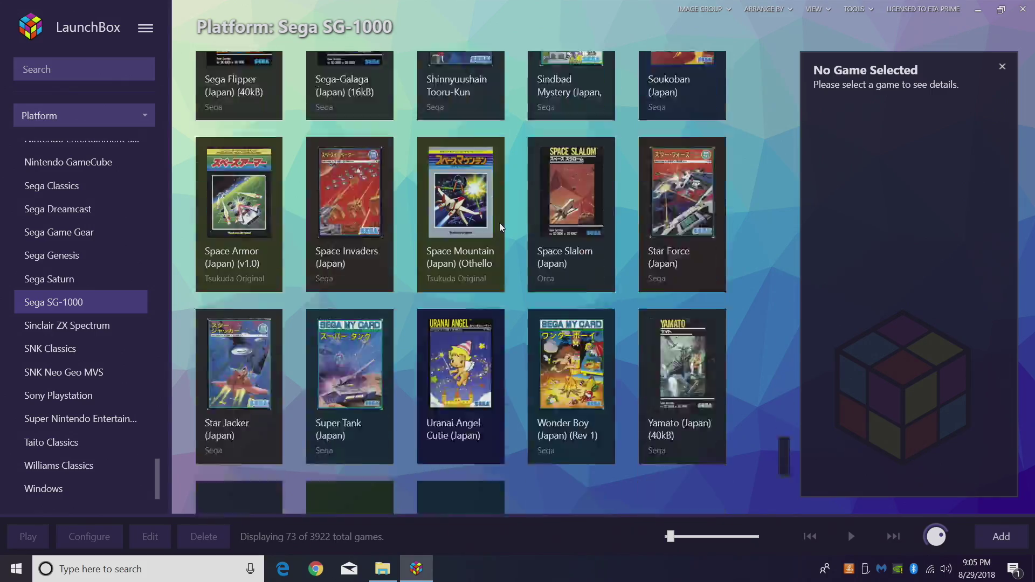
{"action": "scroll", "coordinate": [500, 222], "scroll_direction": "up", "scroll_amount": 3}
{"action": "scroll", "coordinate": [500, 221], "scroll_direction": "up", "scroll_amount": 7}
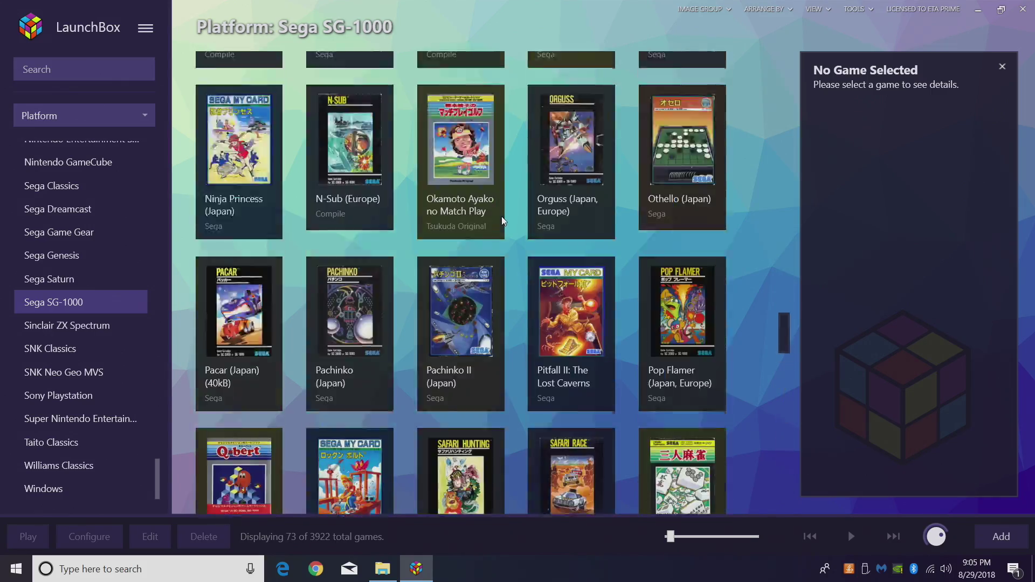
{"action": "scroll", "coordinate": [502, 222], "scroll_direction": "up", "scroll_amount": 2}
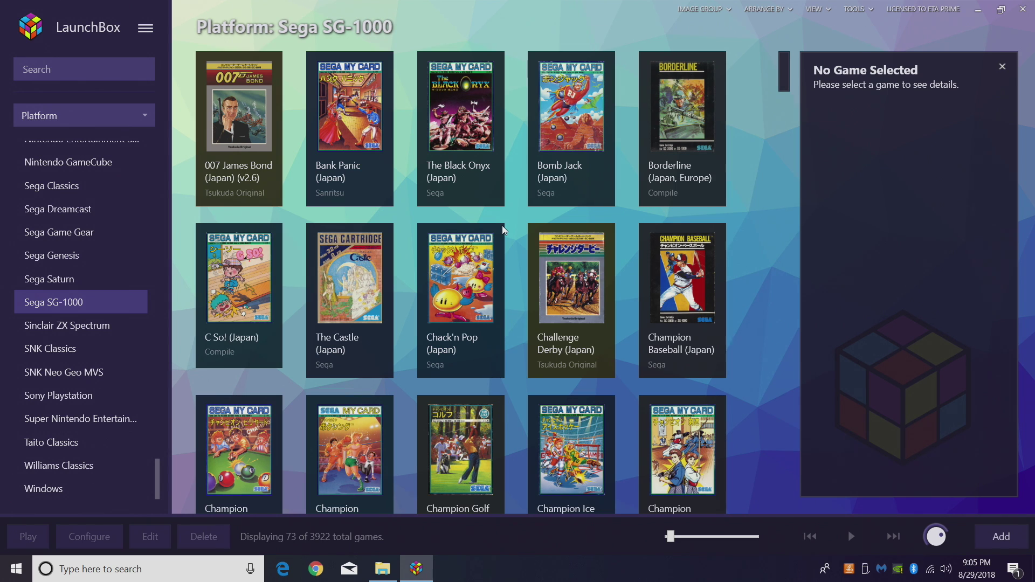
- Launch Dragon Wang (Japan) from the Sega SG-1000 games, start playing and walk the character forward
{"action": "scroll", "coordinate": [432, 277], "scroll_direction": "down", "scroll_amount": 1}
{"action": "scroll", "coordinate": [432, 276], "scroll_direction": "down", "scroll_amount": 3}
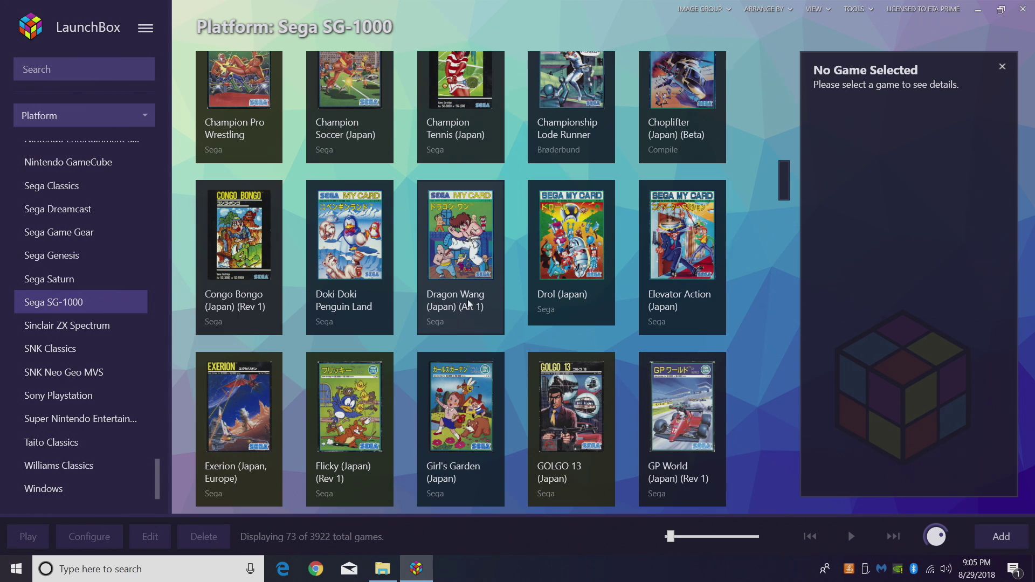
{"action": "double_click", "coordinate": [474, 251]}
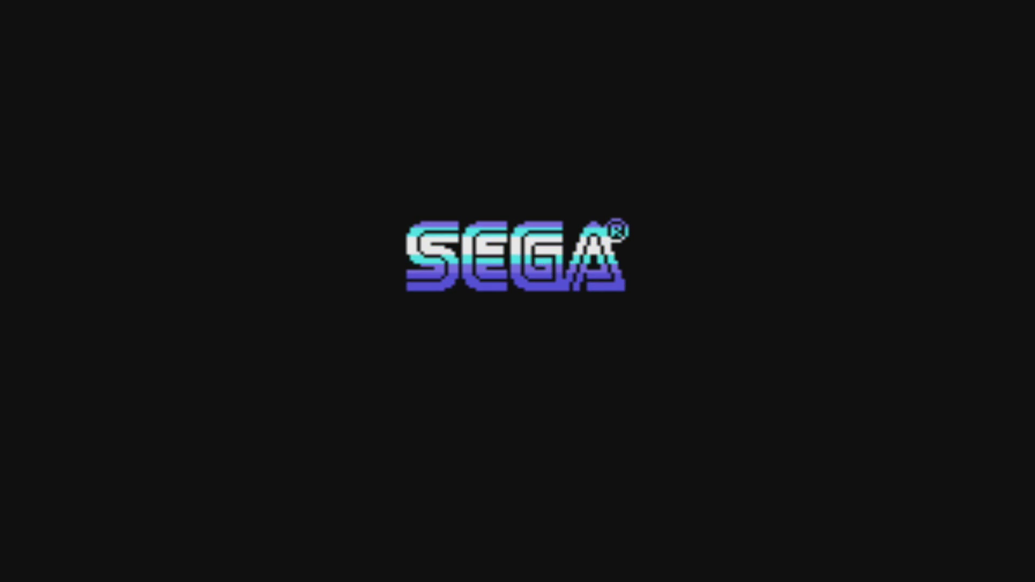
{"action": "key", "text": "Return"}
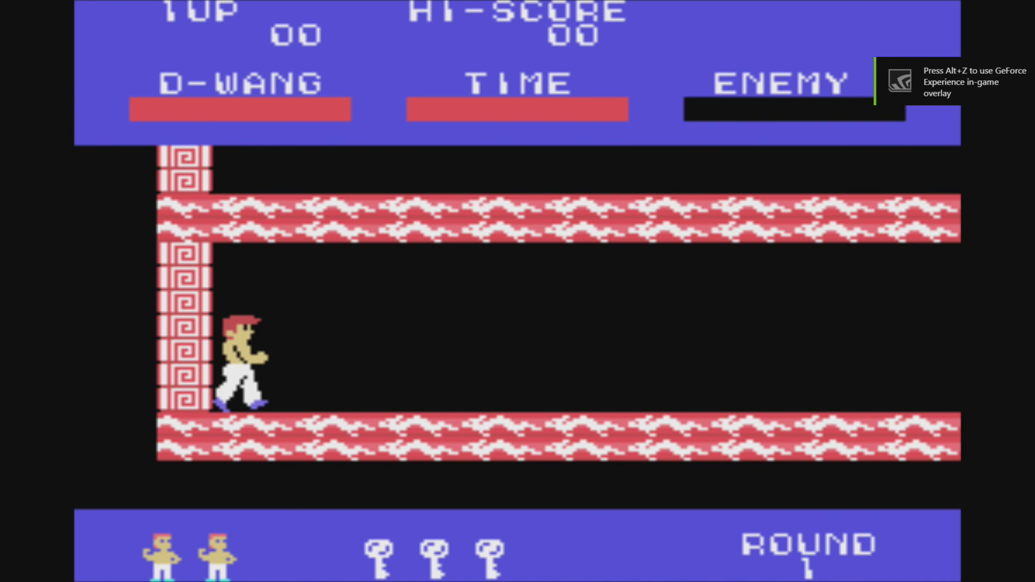
{"action": "key", "text": "Right"}
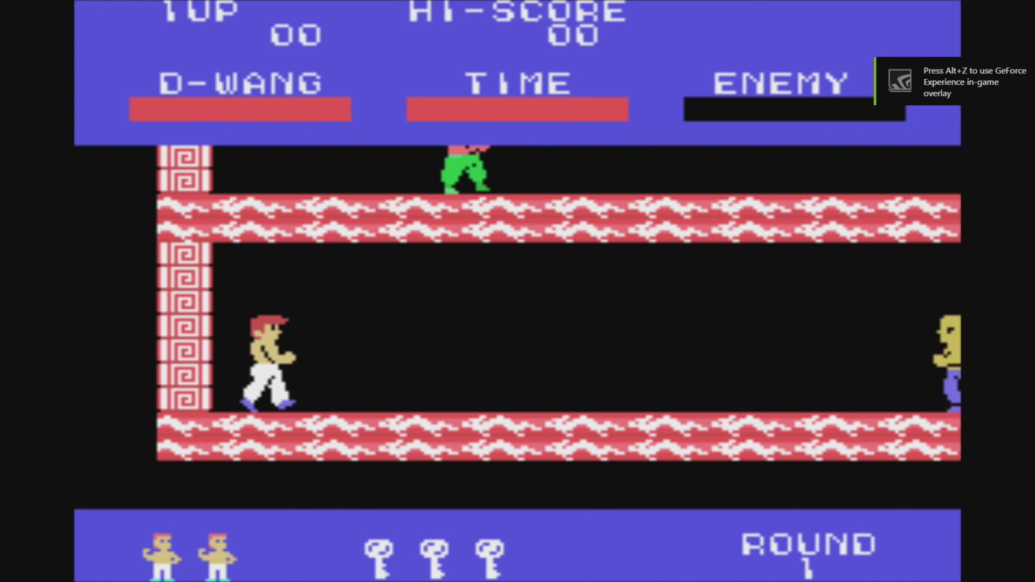
- Advance the Dragon Wang fighter along the lower floor, attacking the bald enemies that approach
{"action": "key", "text": "Right"}
{"action": "key", "text": "space"}
{"action": "key", "text": "Right"}
{"action": "key", "text": "space"}
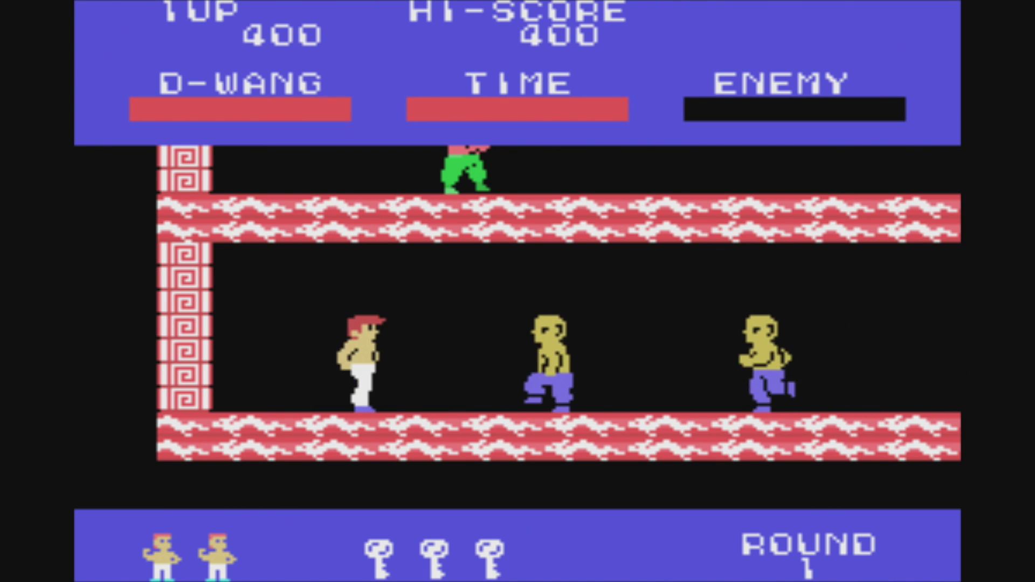
{"action": "key", "text": "Right"}
{"action": "key", "text": "space"}
{"action": "key", "text": "Right"}
{"action": "key", "text": "space"}
{"action": "key", "text": "Right"}
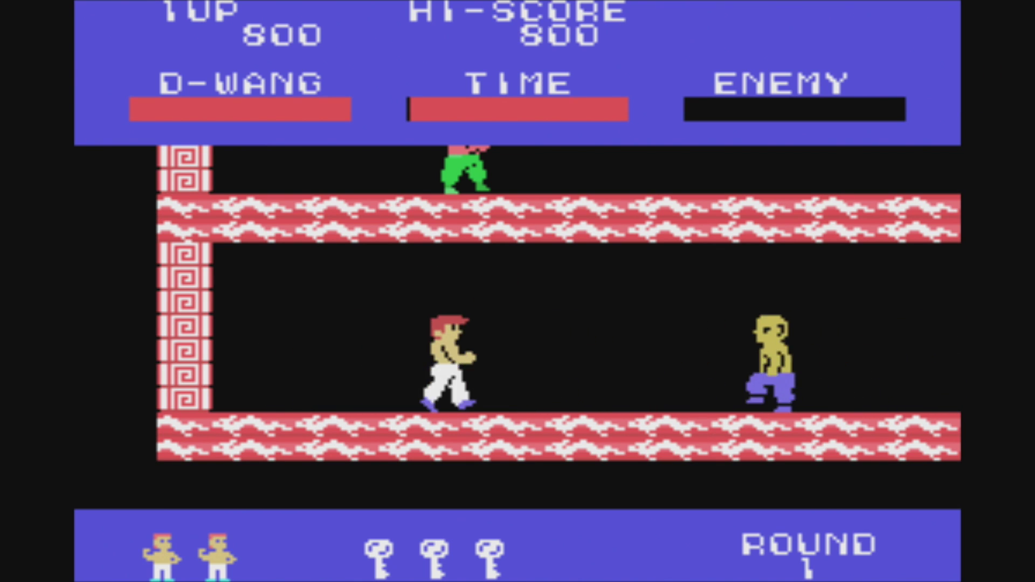
{"action": "key", "text": "space"}
{"action": "key", "text": "Right"}
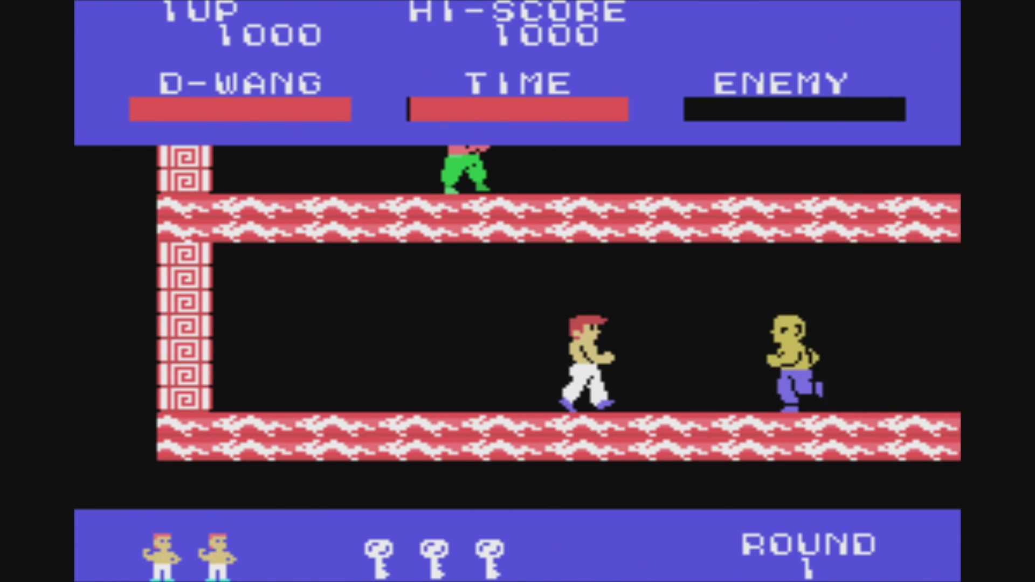
- Continue across the Round 1 floor in Dragon Wang and fight the mixed group with the grey-haired enemy
{"action": "key", "text": "space"}
{"action": "key", "text": "Right"}
{"action": "key", "text": "space"}
{"action": "key", "text": "Up"}
{"action": "key", "text": "Right"}
{"action": "key", "text": "Right"}
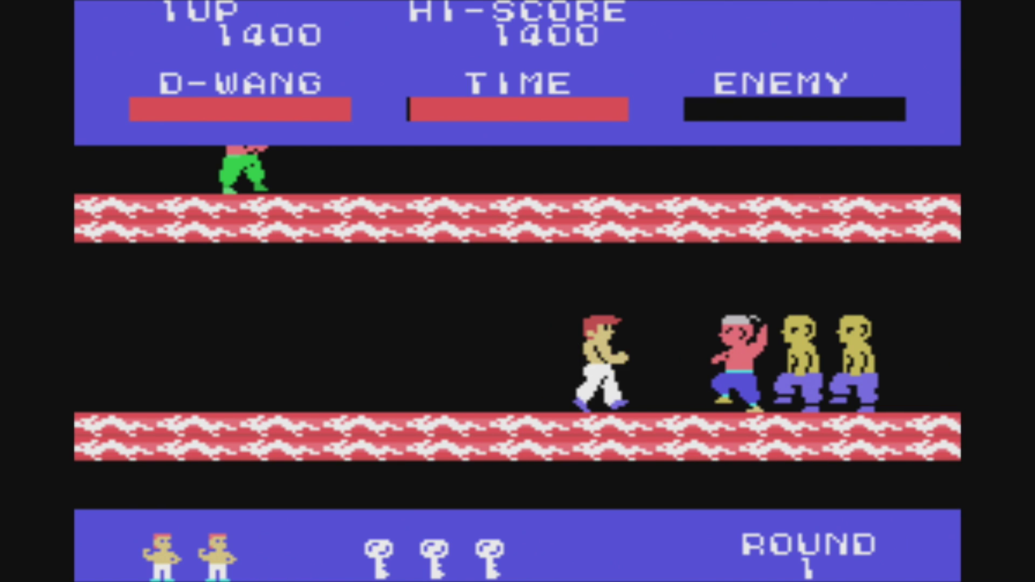
{"action": "key", "text": "Down"}
{"action": "key", "text": "Right"}
{"action": "key", "text": "space"}
{"action": "key", "text": "Right"}
{"action": "key", "text": "space"}
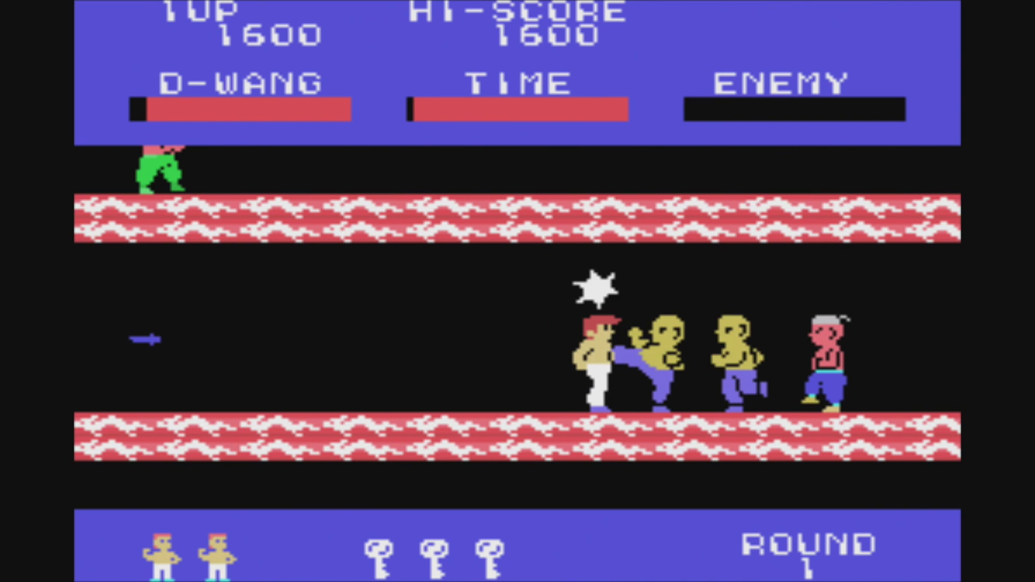
{"action": "key", "text": "Right"}
{"action": "key", "text": "space"}
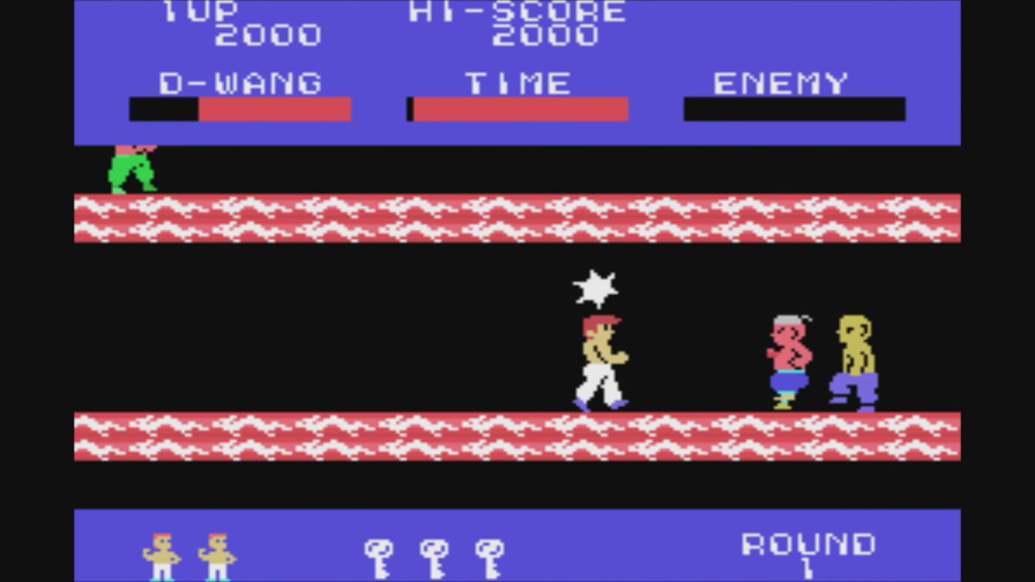
- End the Dragon Wang test and quit the game to return to the Sega SG-1000 library
{"action": "key", "text": "Left"}
{"action": "key", "text": "Down"}
{"action": "key", "text": "Escape"}
- Launch Orguss (Japan, Europe) from the Sega SG-1000 games and start playing from its title screen
{"action": "scroll", "coordinate": [621, 246], "scroll_direction": "down", "scroll_amount": 6}
{"action": "scroll", "coordinate": [621, 246], "scroll_direction": "down", "scroll_amount": 4}
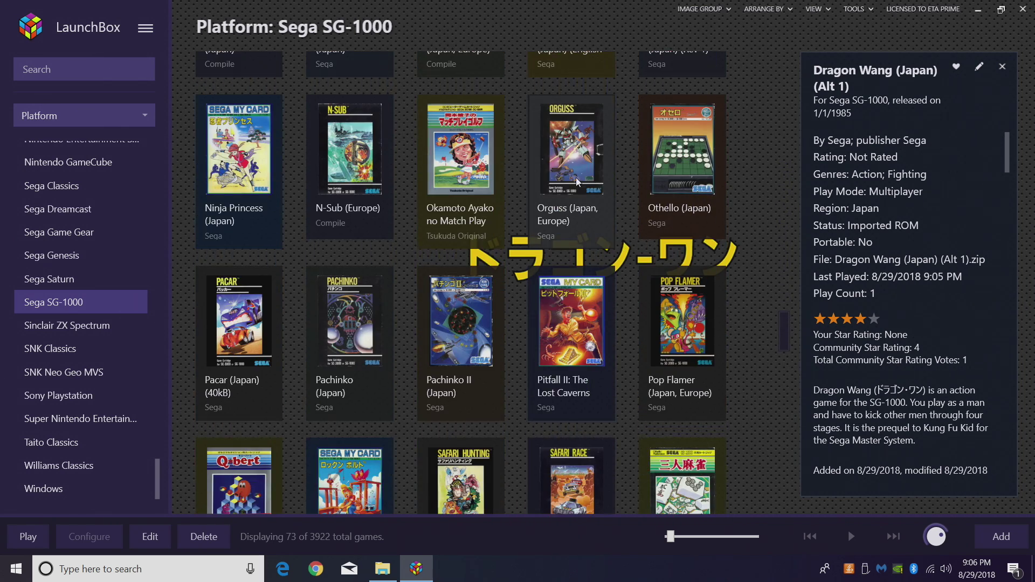
{"action": "double_click", "coordinate": [577, 181]}
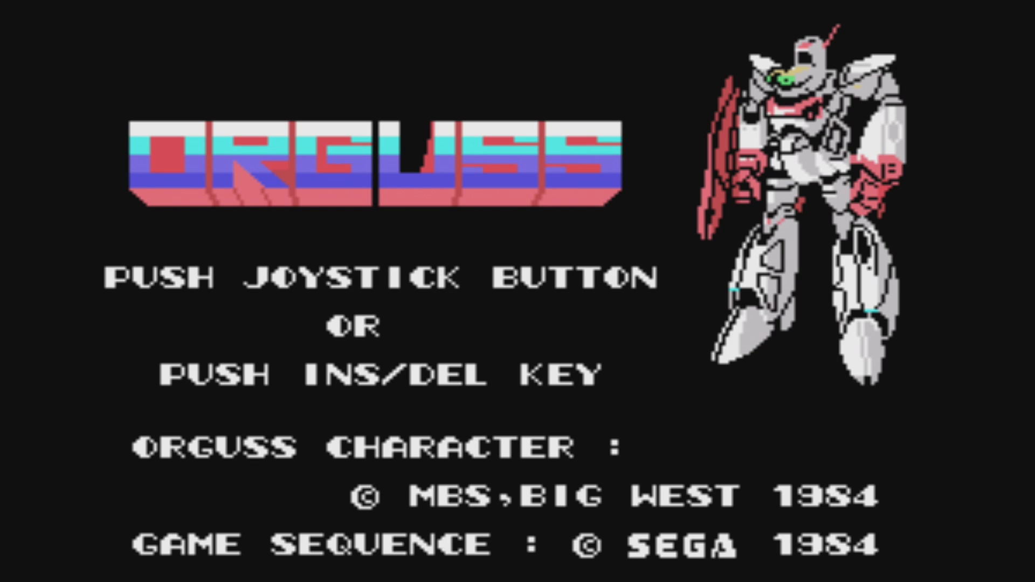
{"action": "key", "text": "Insert"}
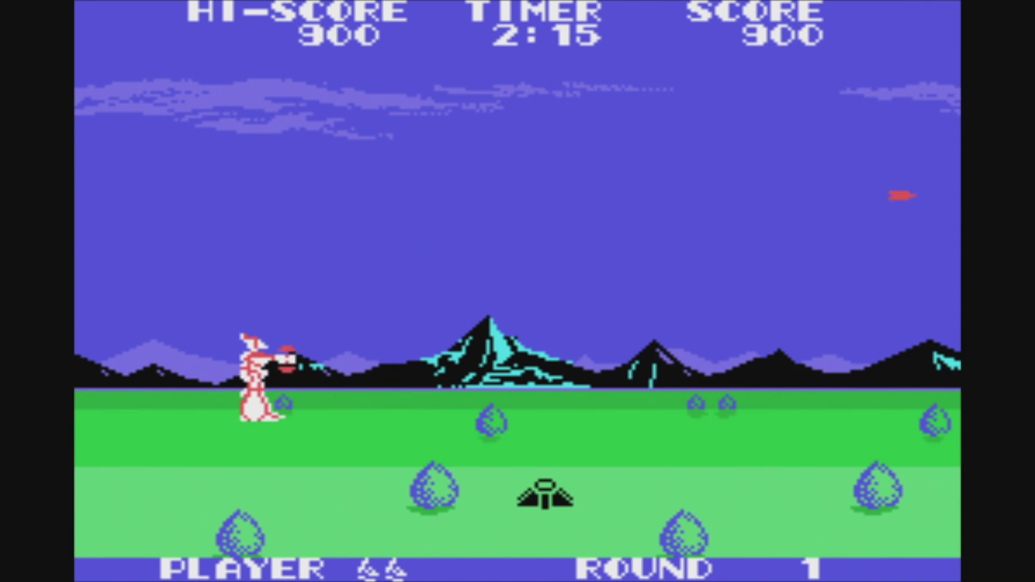
- Raise the Orguss robot into the sky and shoot at the red and green enemies
{"action": "key", "text": "Up"}
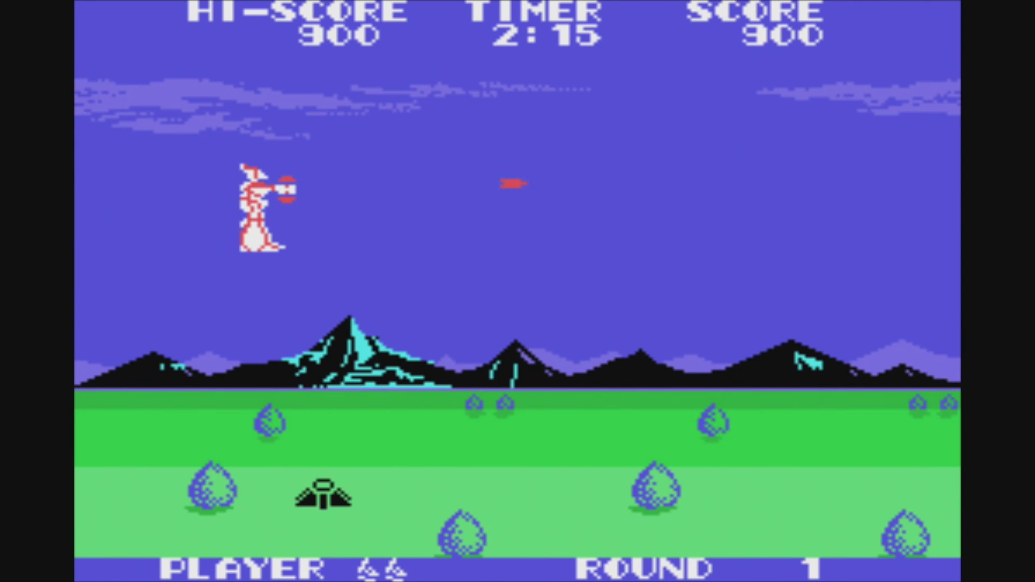
{"action": "key", "text": "Up"}
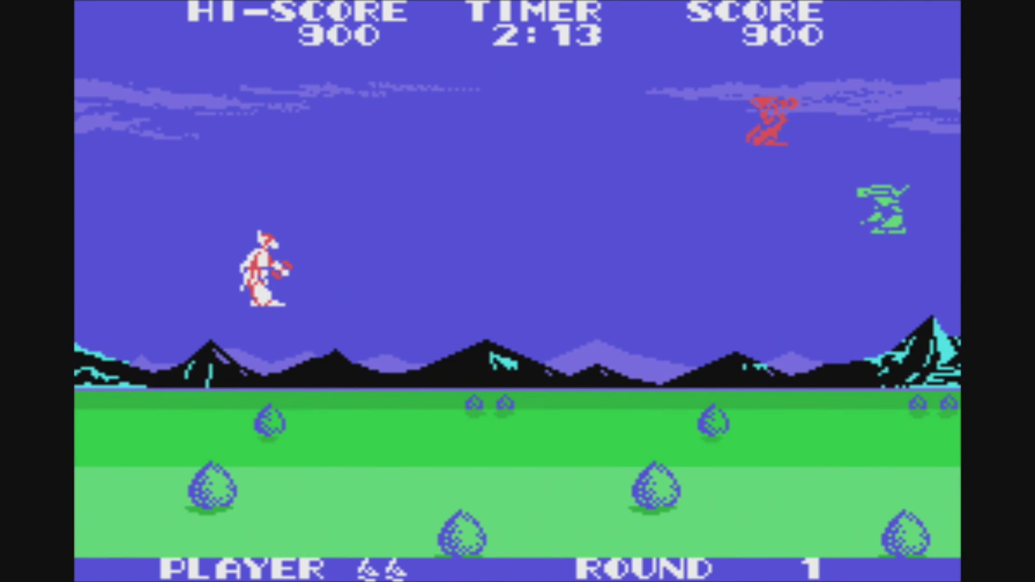
{"action": "key", "text": "Up"}
{"action": "key", "text": "space"}
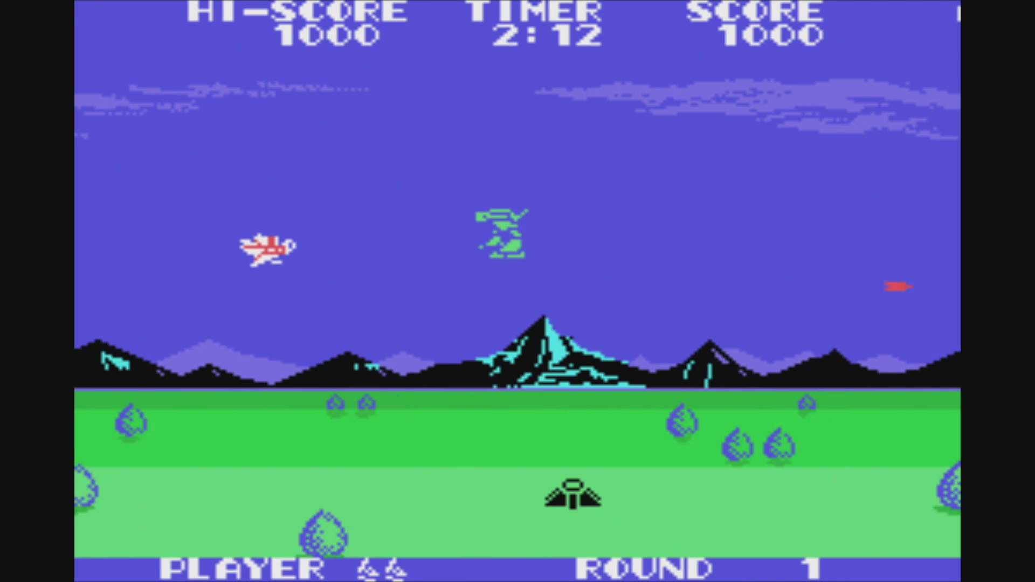
{"action": "key", "text": "Down"}
{"action": "key", "text": "space"}
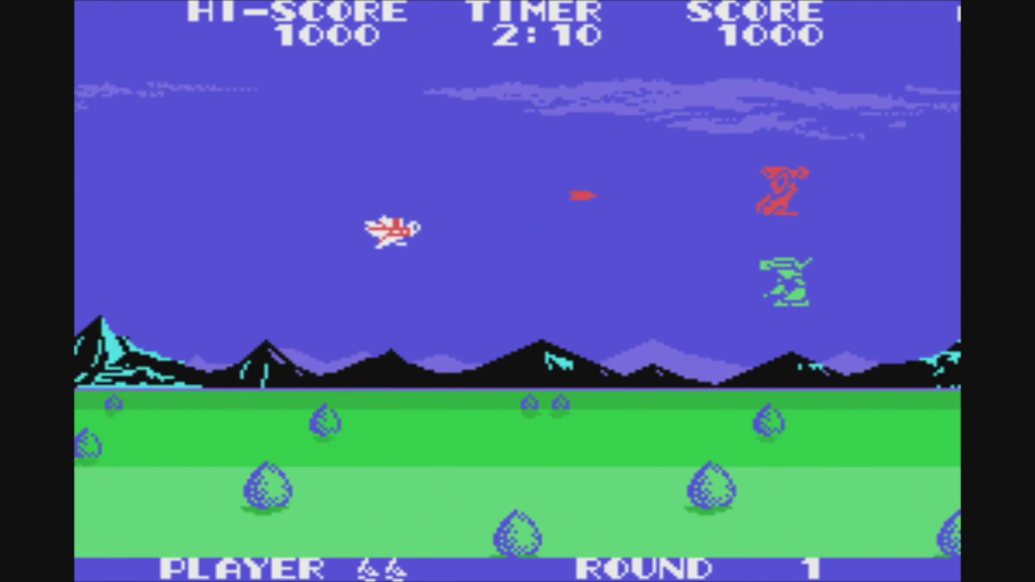
- Manoeuvre the Orguss starship around the sky while firing at the oncoming enemies
{"action": "key", "text": "Left"}
{"action": "key", "text": "Up"}
{"action": "key", "text": "Down"}
{"action": "key", "text": "space"}
{"action": "key", "text": "Up"}
{"action": "key", "text": "Right"}
{"action": "key", "text": "space"}
{"action": "key", "text": "Down"}
{"action": "key", "text": "Up"}
{"action": "key", "text": "Right"}
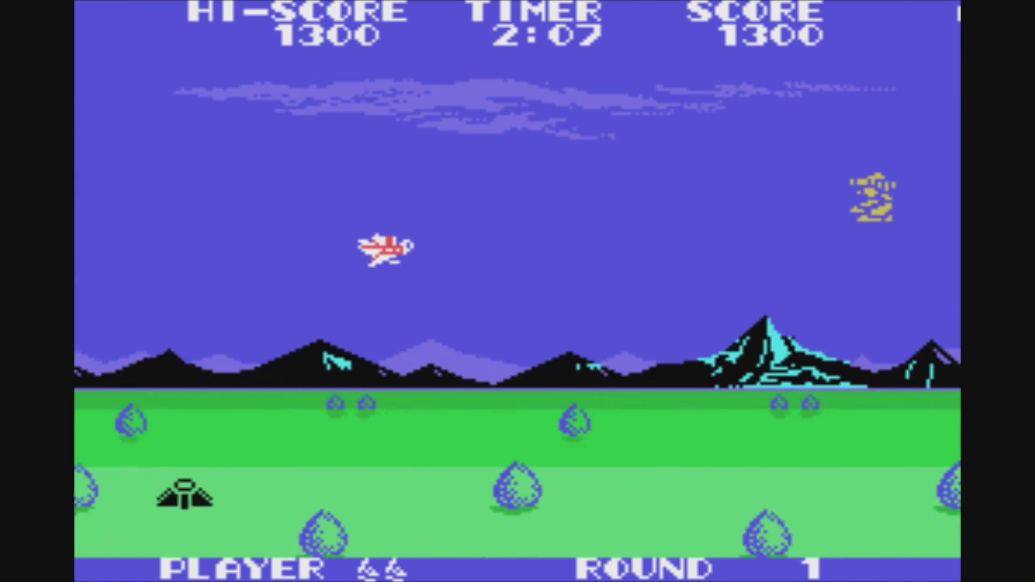
- Fall back and shoot the yellow enemies in robot form, and quit Orguss to return to the game library
{"action": "key", "text": "Left"}
{"action": "key", "text": "Down"}
{"action": "key", "text": "space"}
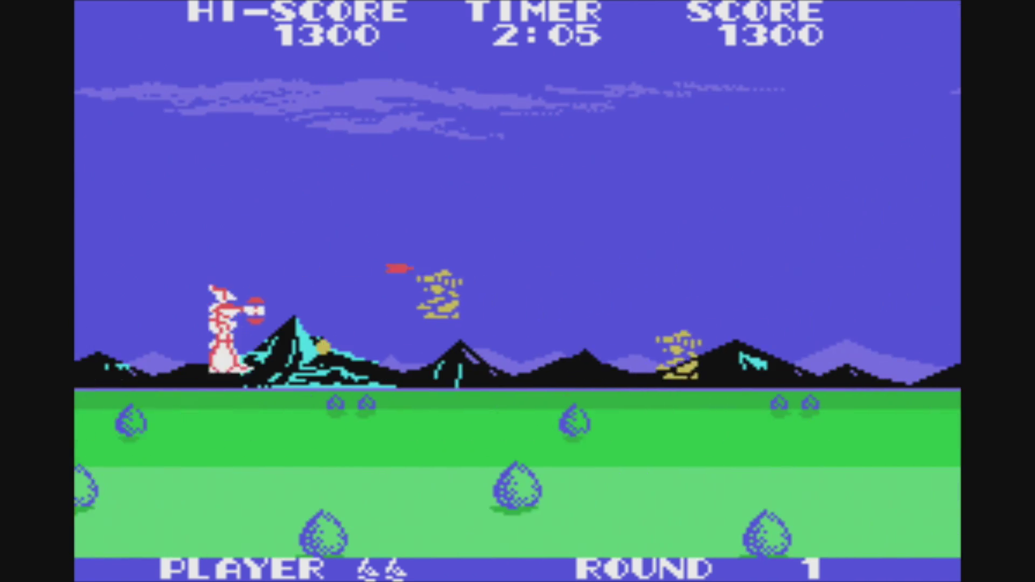
{"action": "key", "text": "space"}
{"action": "key", "text": "Down"}
{"action": "key", "text": "Up"}
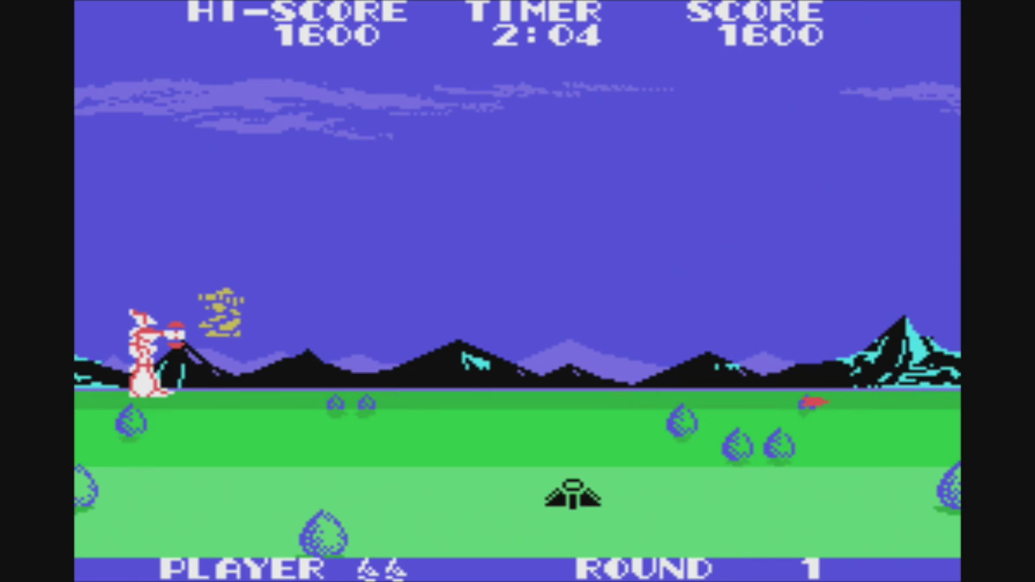
{"action": "key", "text": "space"}
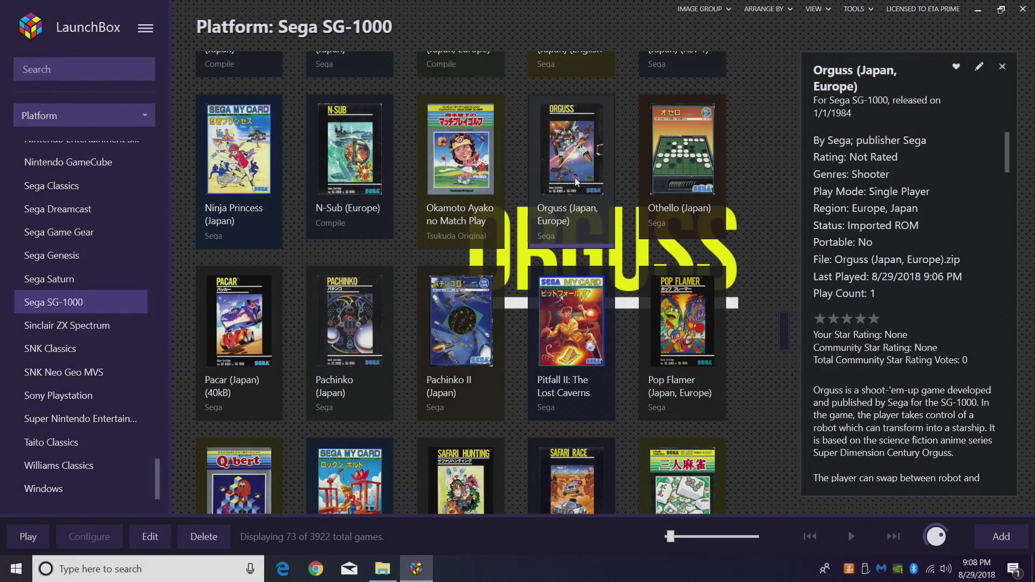